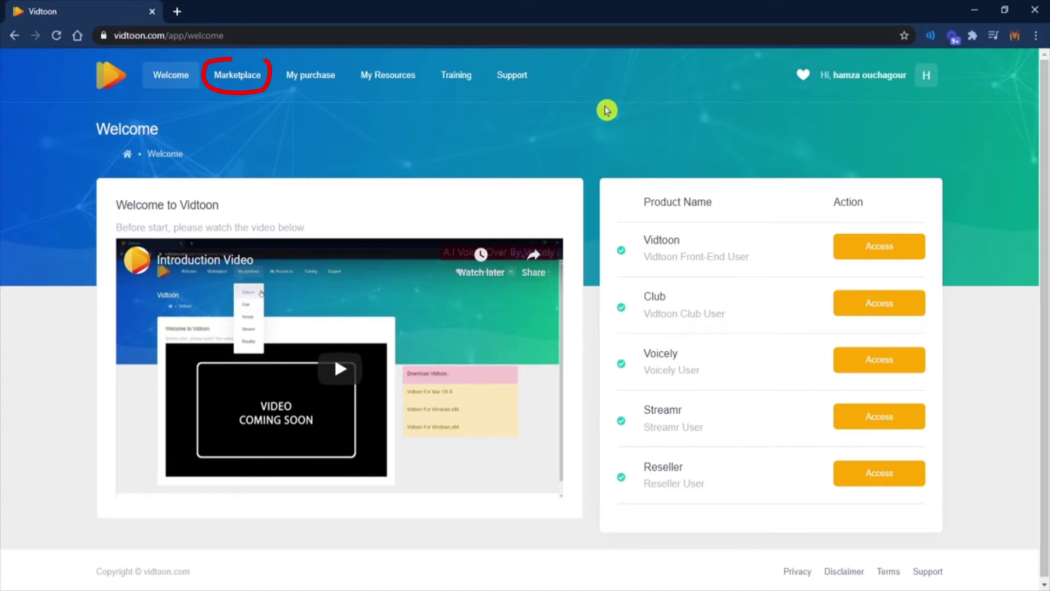
Go to the Marketplace's Resources page from the top navigation bar.
left_click(235, 76)
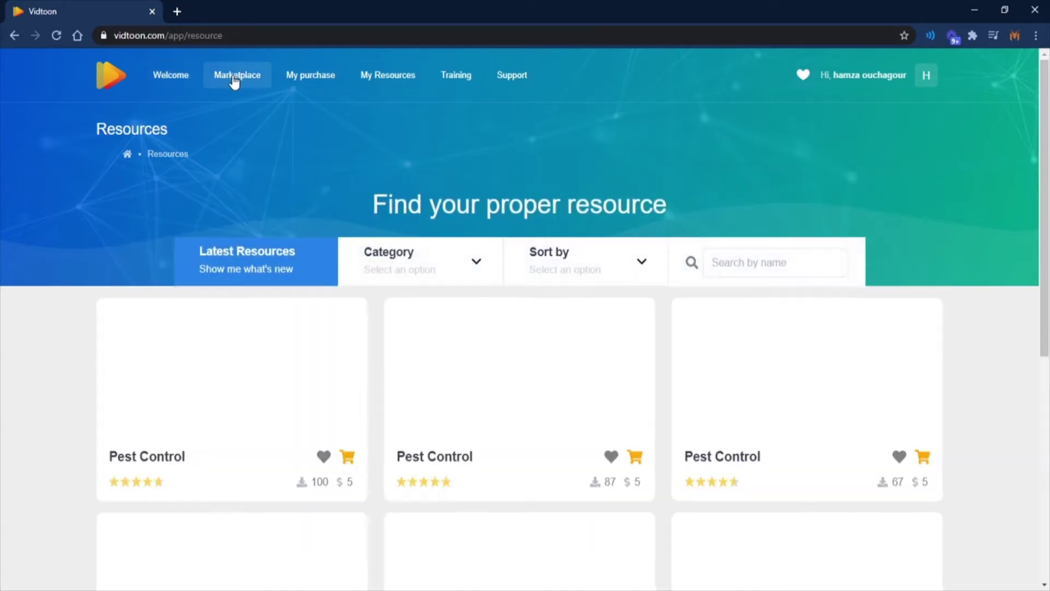
scroll(379, 264, "down", 1)
scroll(379, 264, "down", 2)
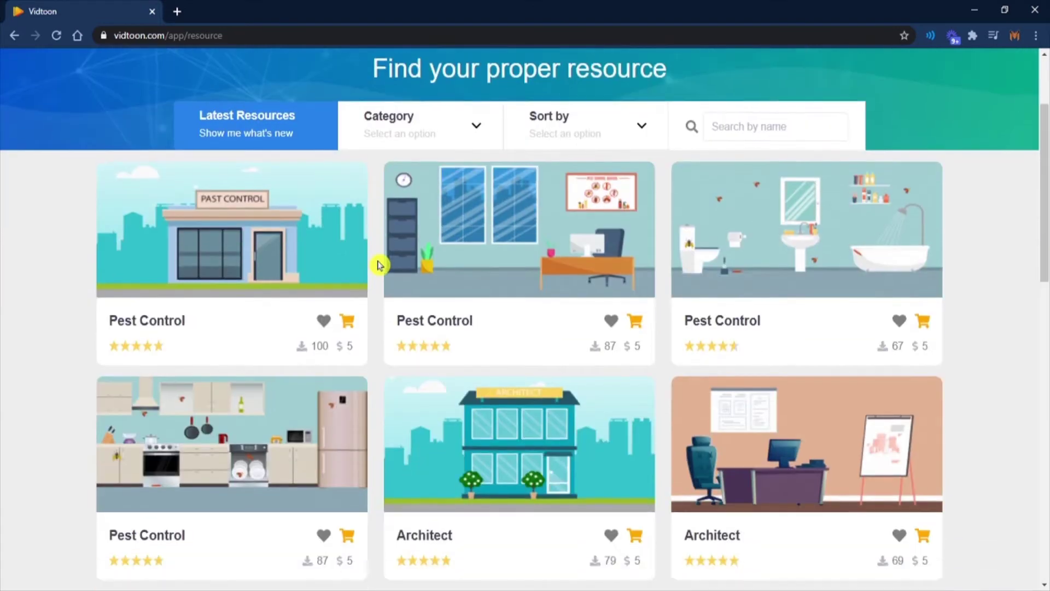
scroll(467, 339, "down", 6)
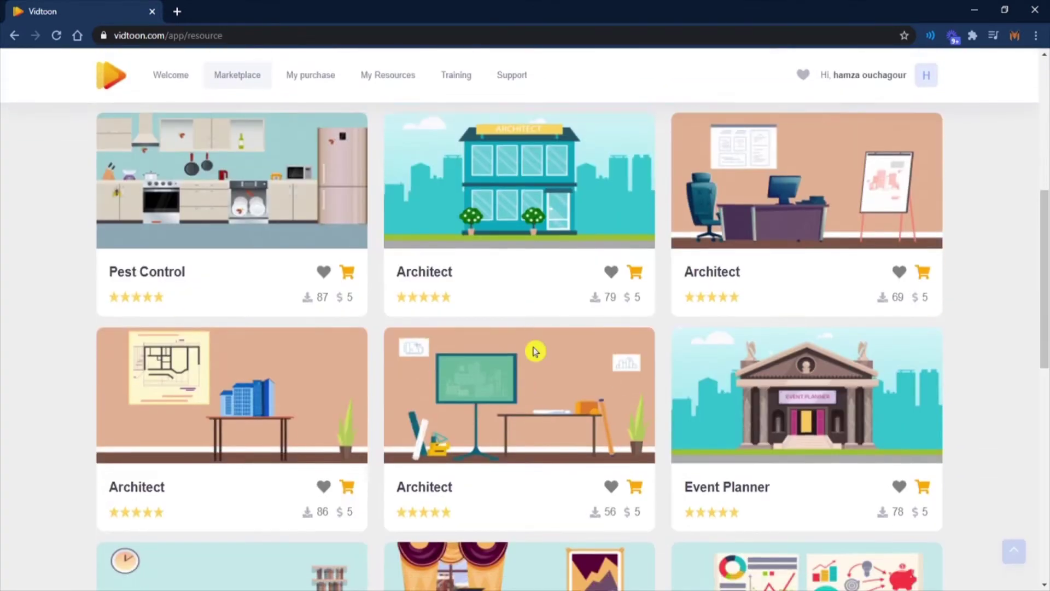
scroll(535, 350, "down", 3)
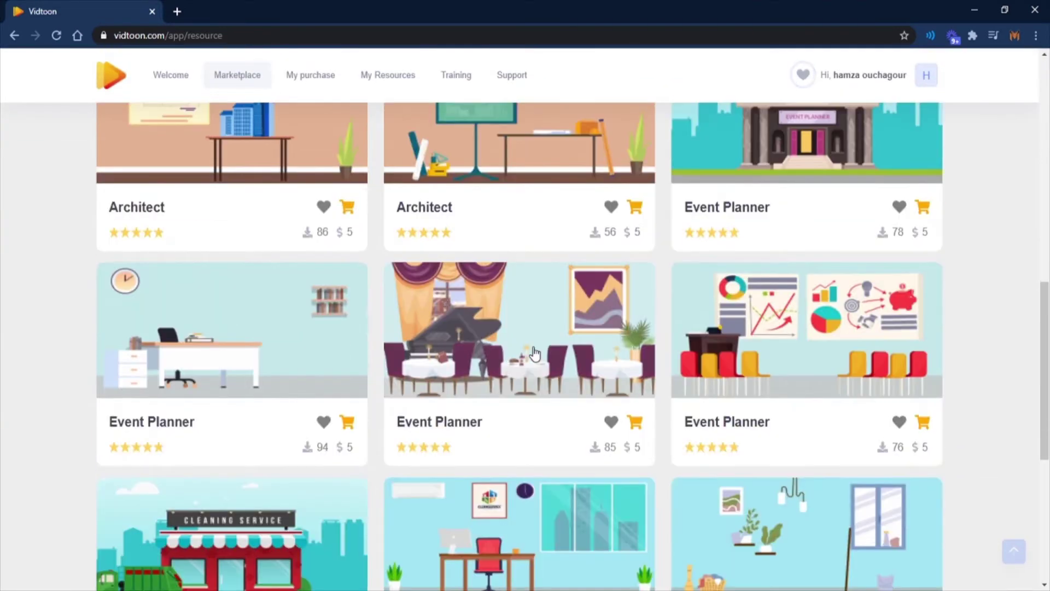
scroll(535, 353, "up", 4)
scroll(535, 353, "up", 8)
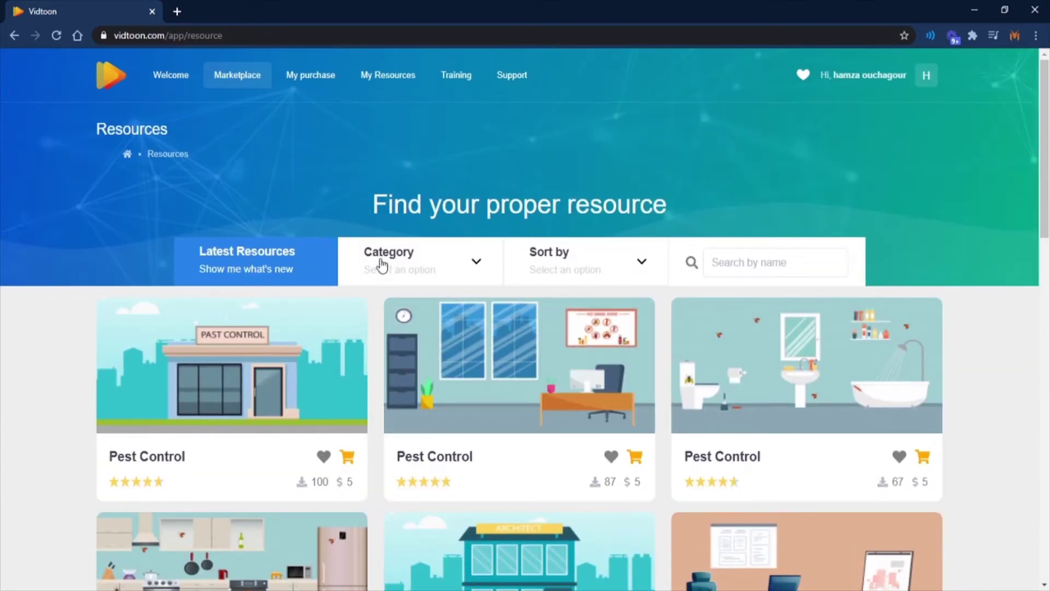
scroll(365, 320, "down", 3)
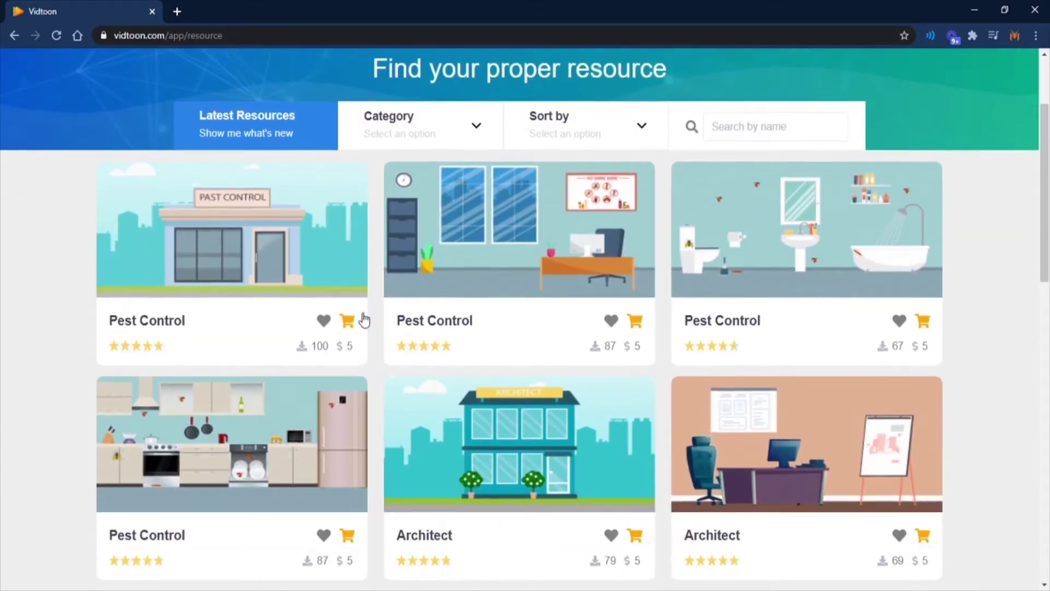
left_click(472, 125)
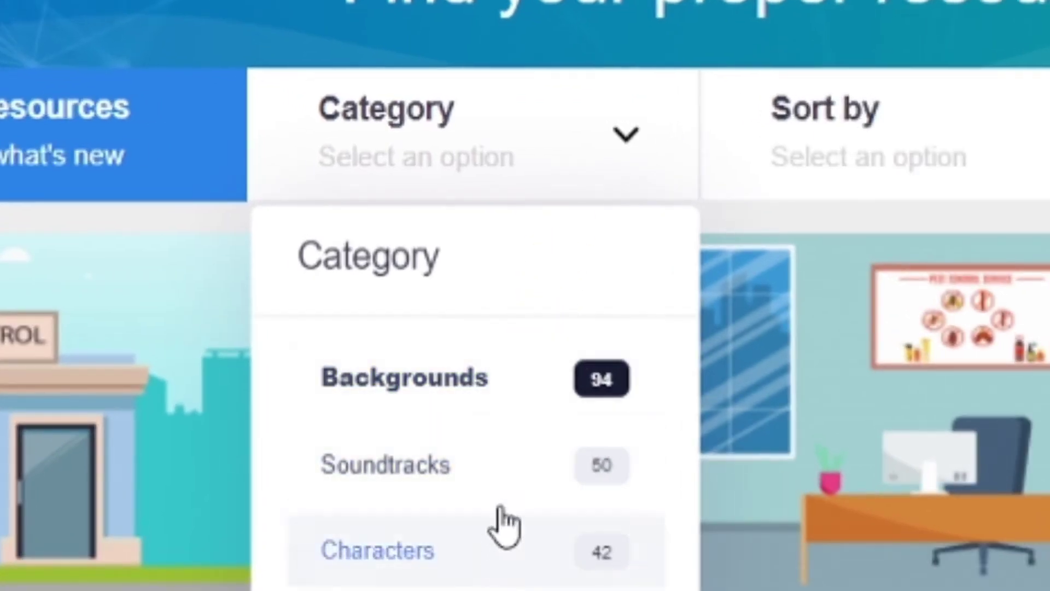
left_click(558, 244)
left_click(584, 158)
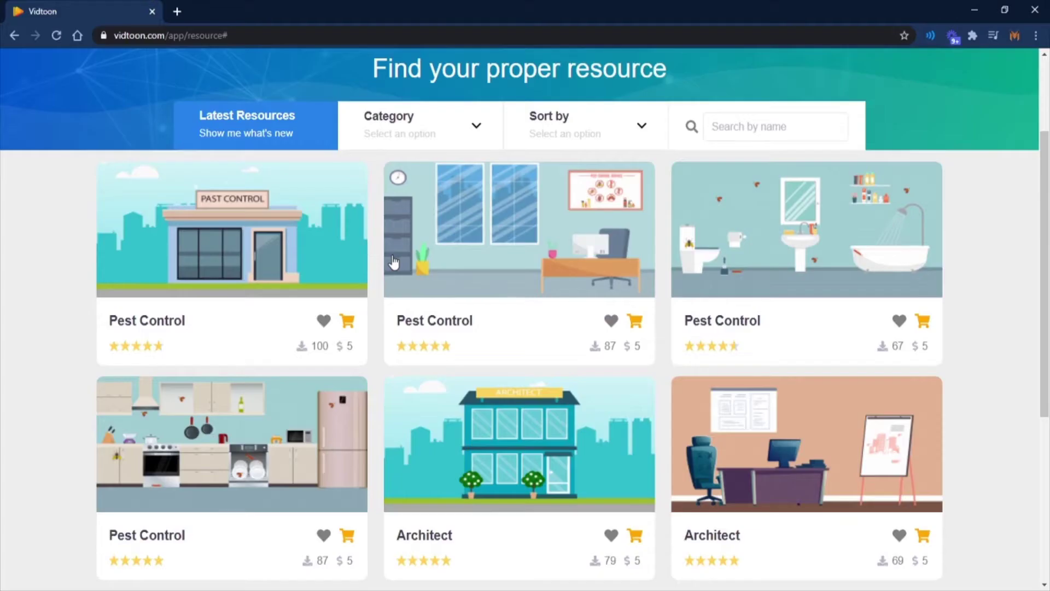
scroll(458, 227, "down", 5)
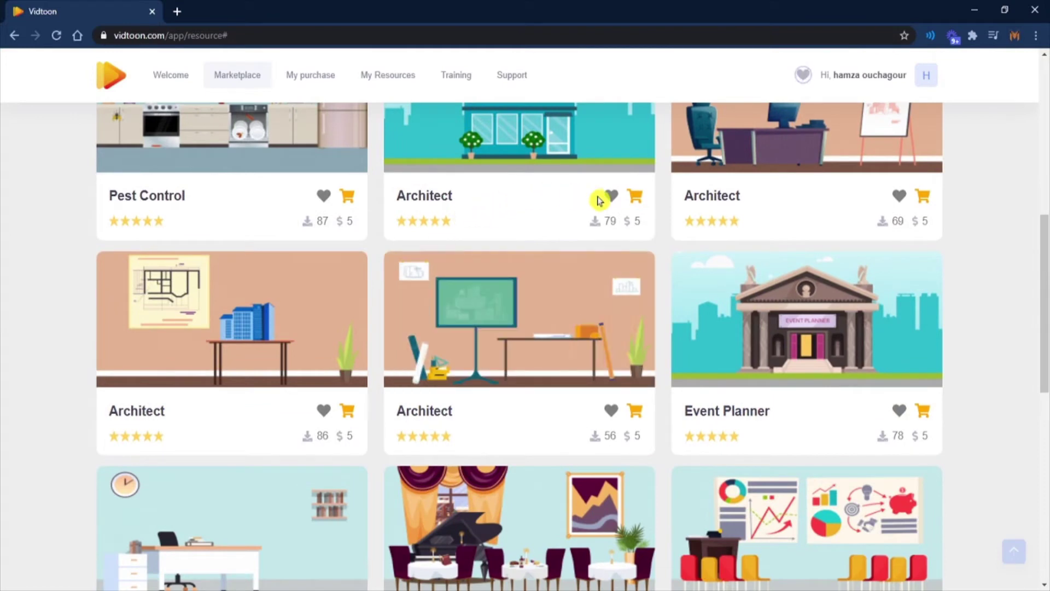
left_click(611, 196)
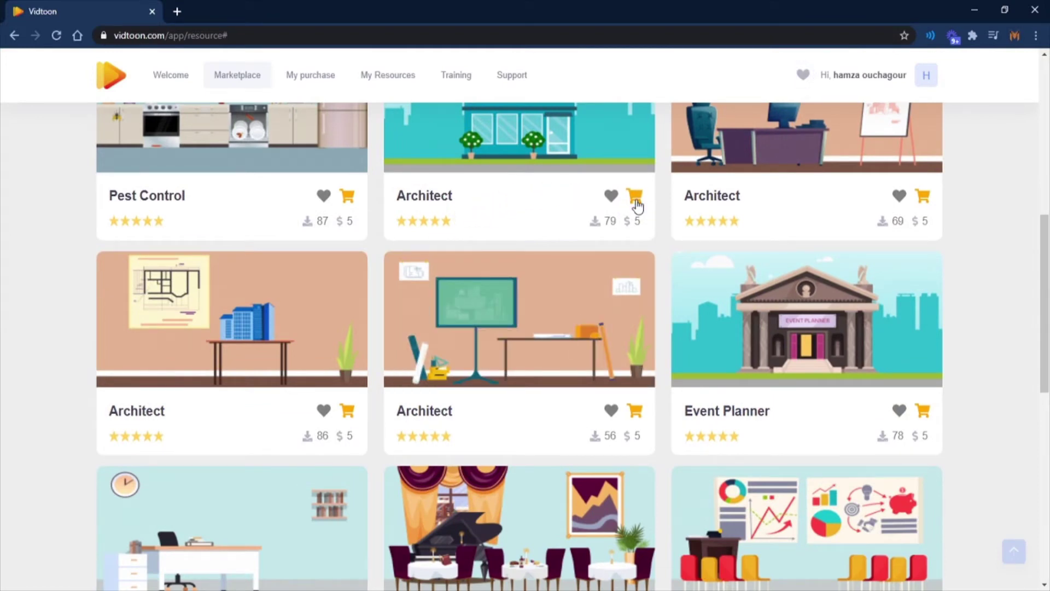
left_click(637, 206)
Confirm buying the Architect background and save it to the Desktop as architect.jpg.
left_click(506, 375)
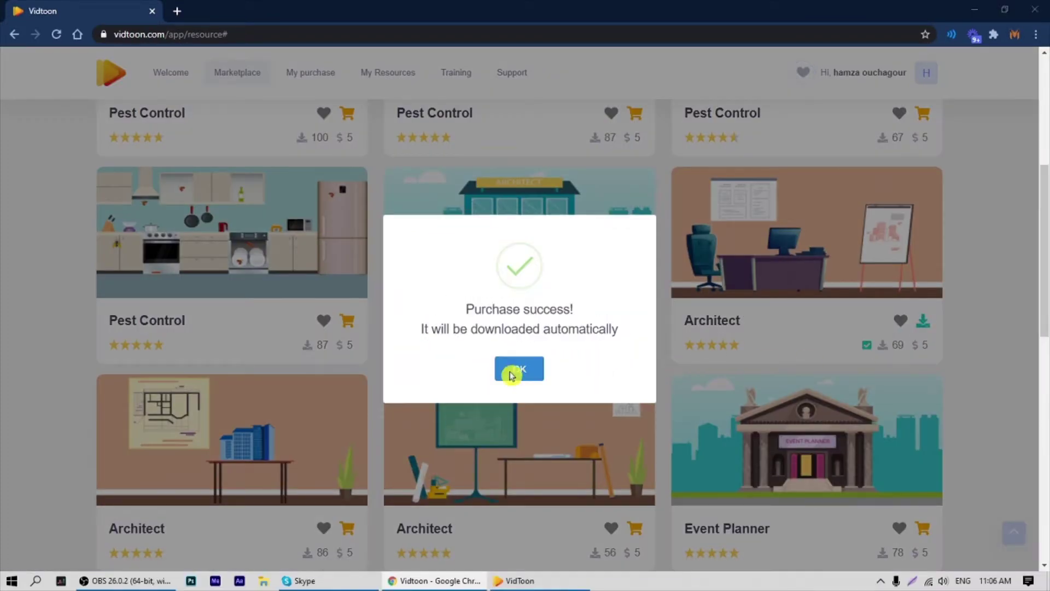
left_click(517, 375)
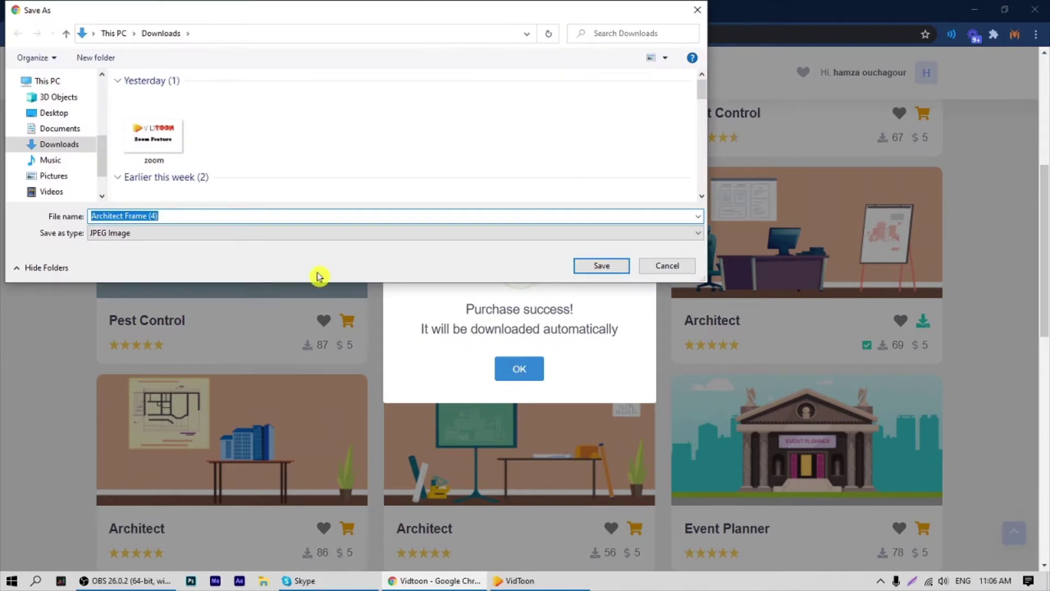
type("architect")
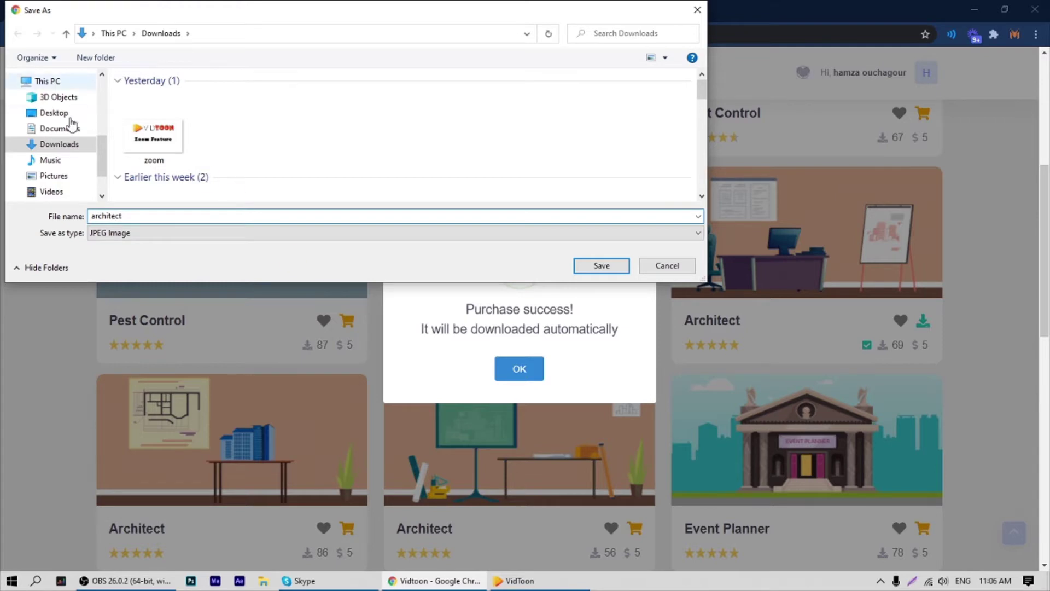
left_click(54, 113)
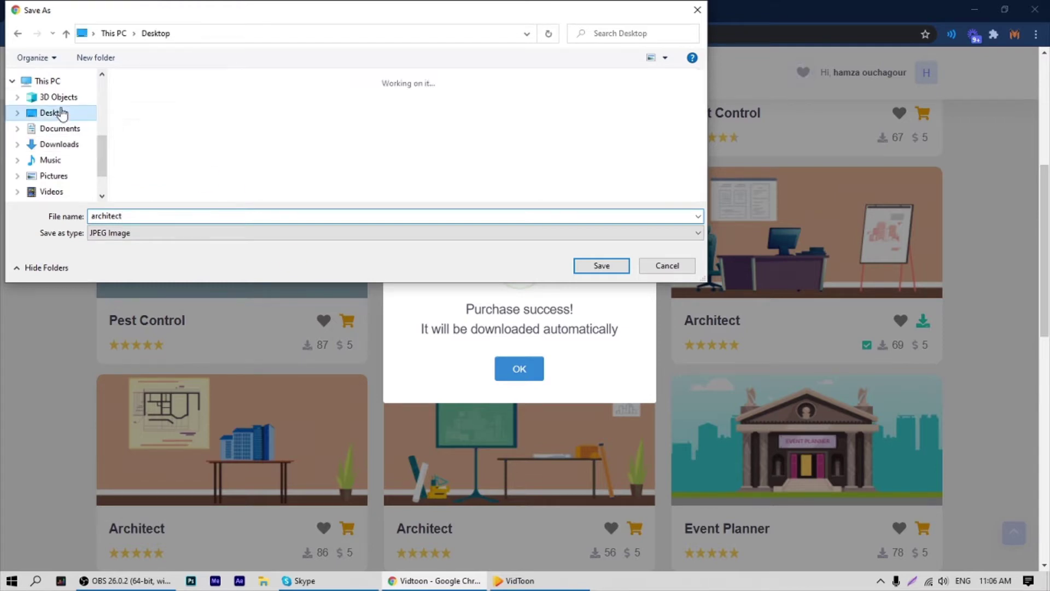
left_click(610, 269)
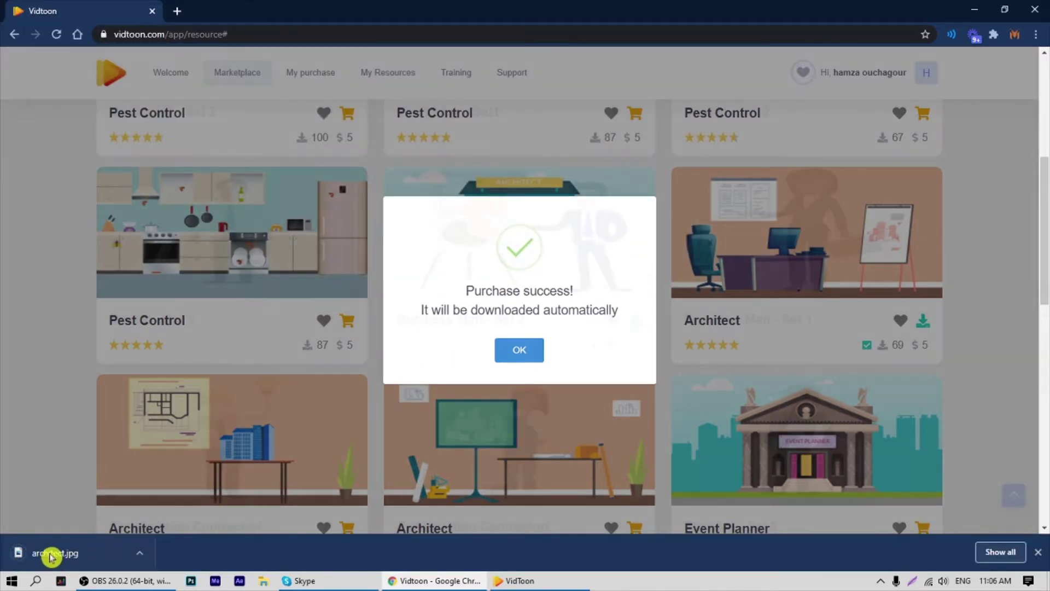
Download the free Business Man - Set 2 character pack to the Desktop.
left_click(533, 354)
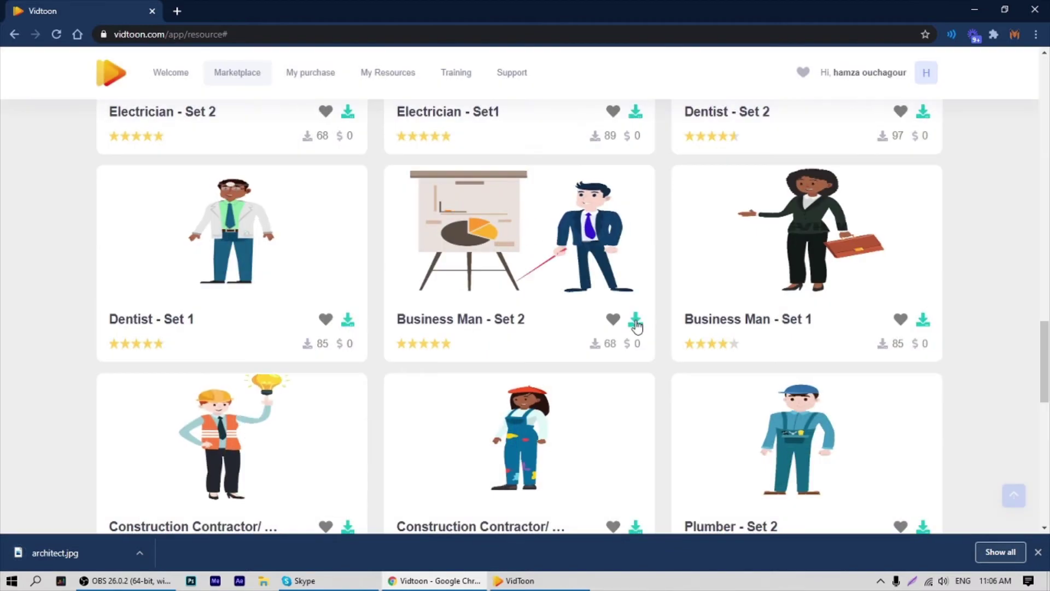
left_click(636, 325)
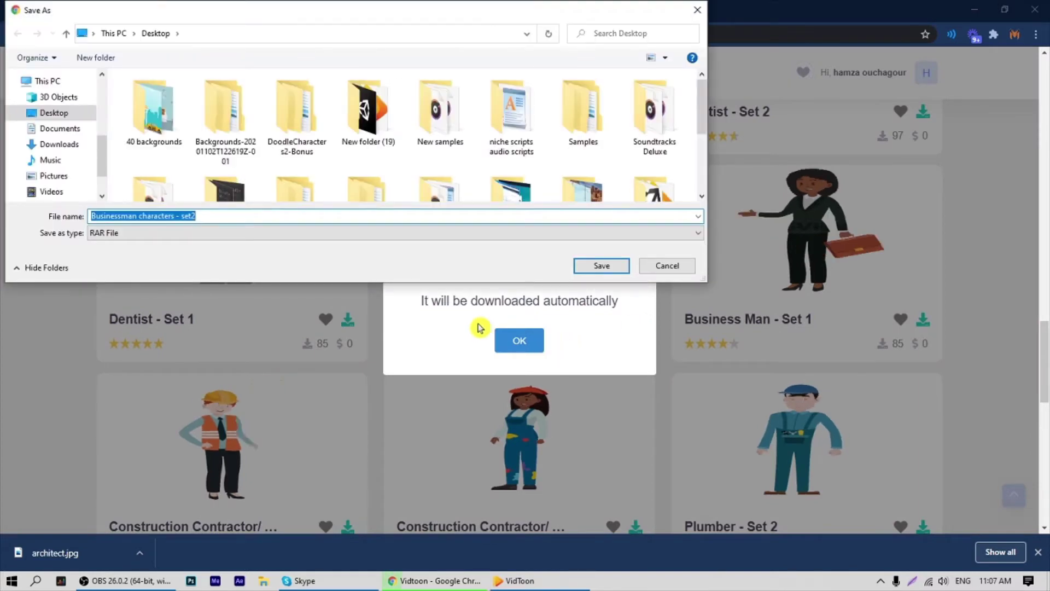
left_click(600, 266)
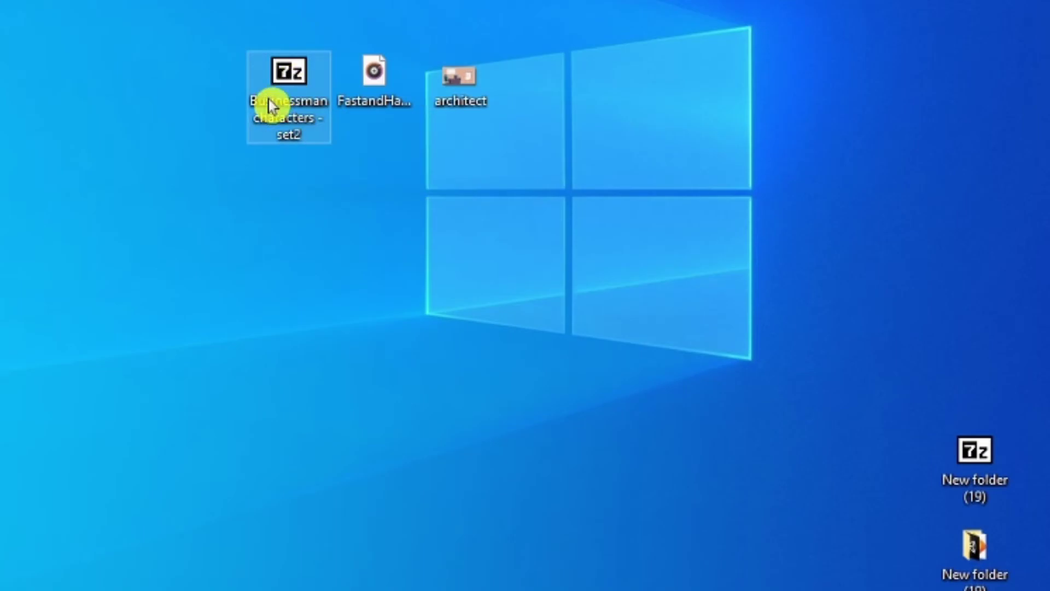
Extract the Businessman characters - set2 archive with 7-Zip into its own Desktop folder.
double_click(286, 81)
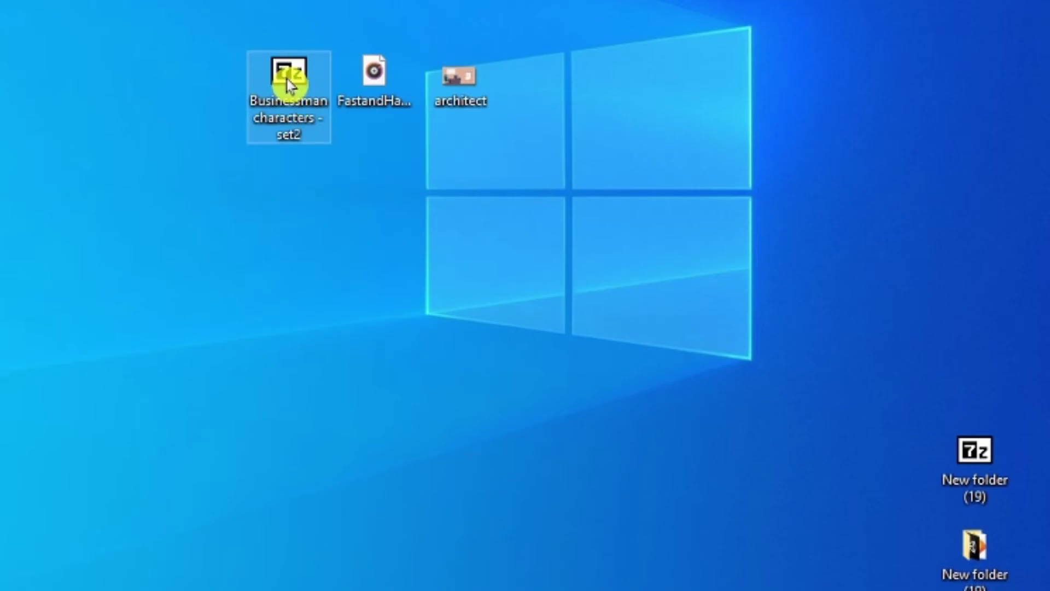
right_click(287, 79)
mouse_move(342, 174)
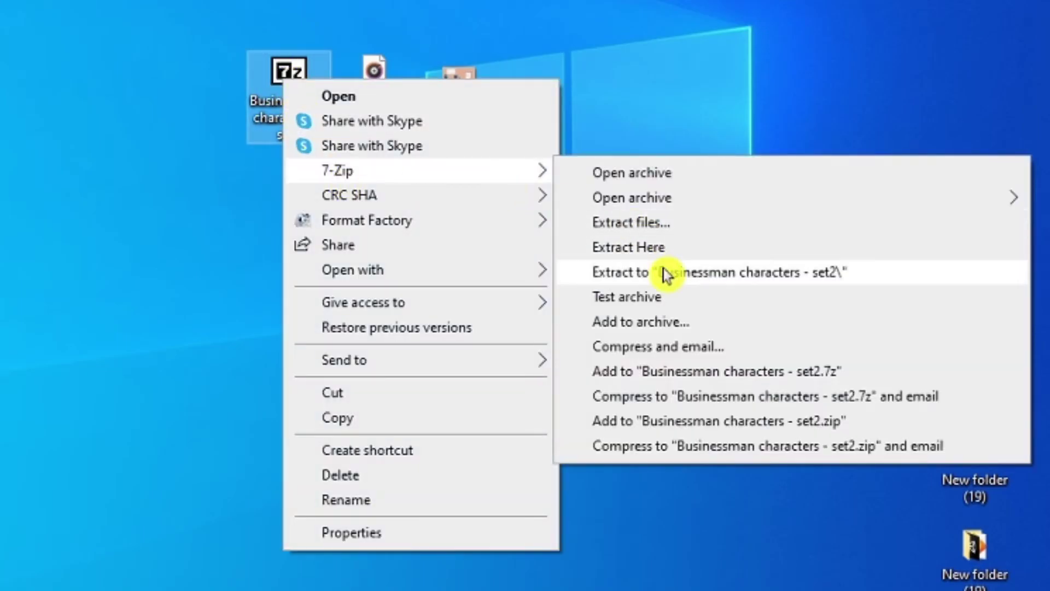
left_click(655, 247)
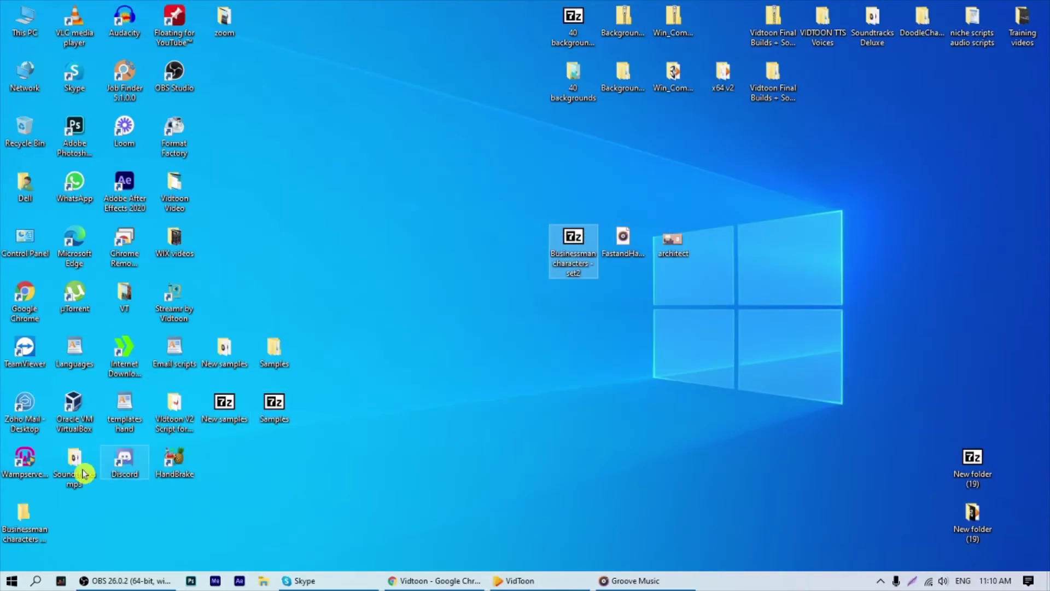
left_click_drag(25, 514, 605, 303)
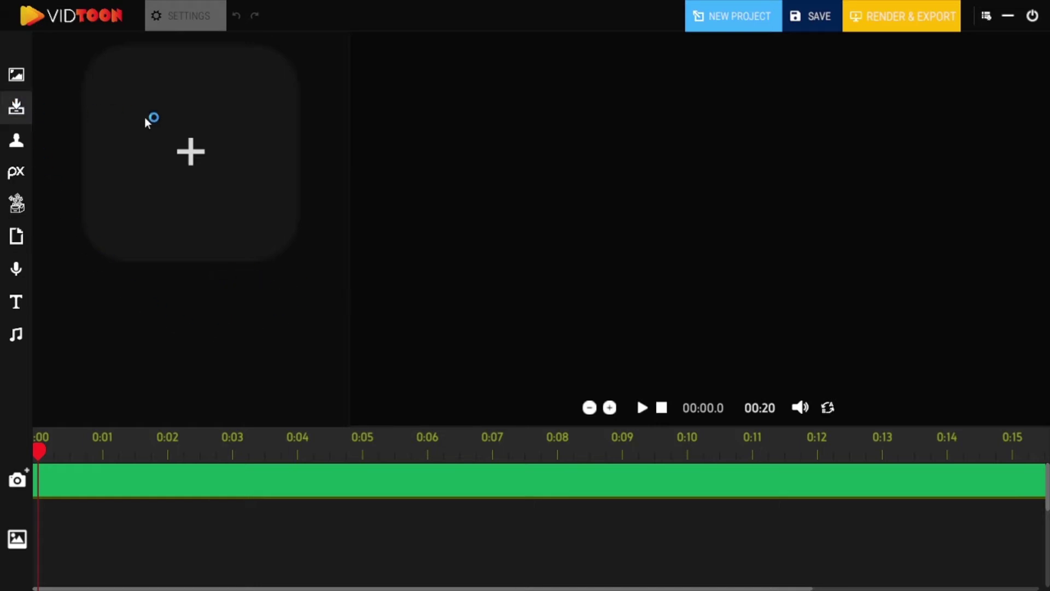
Add the Desktop's architect.jpg office image to the project's background library.
left_click(200, 180)
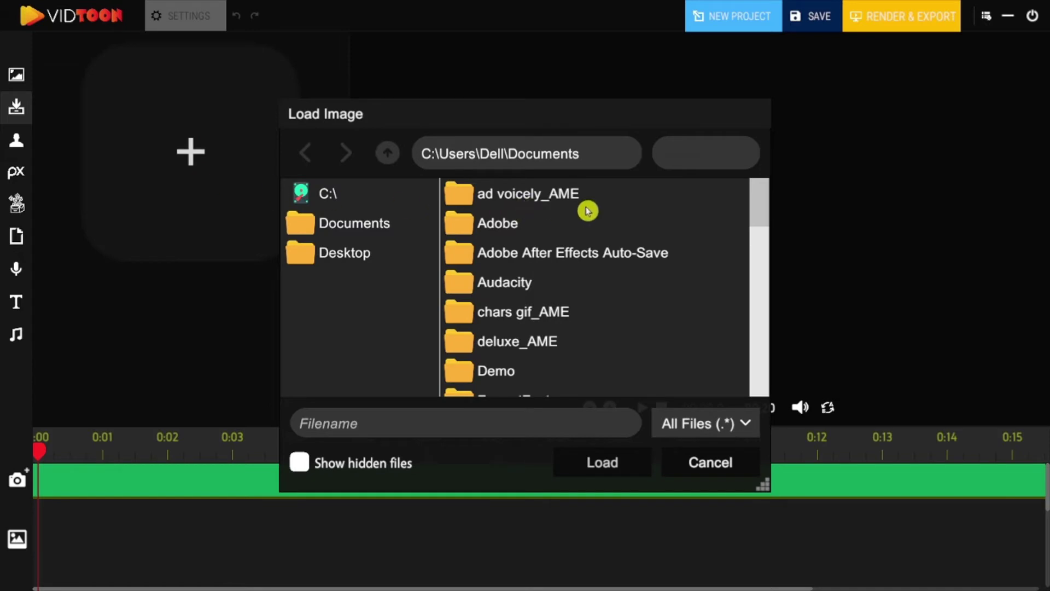
left_click(352, 261)
scroll(520, 272, "down", 10)
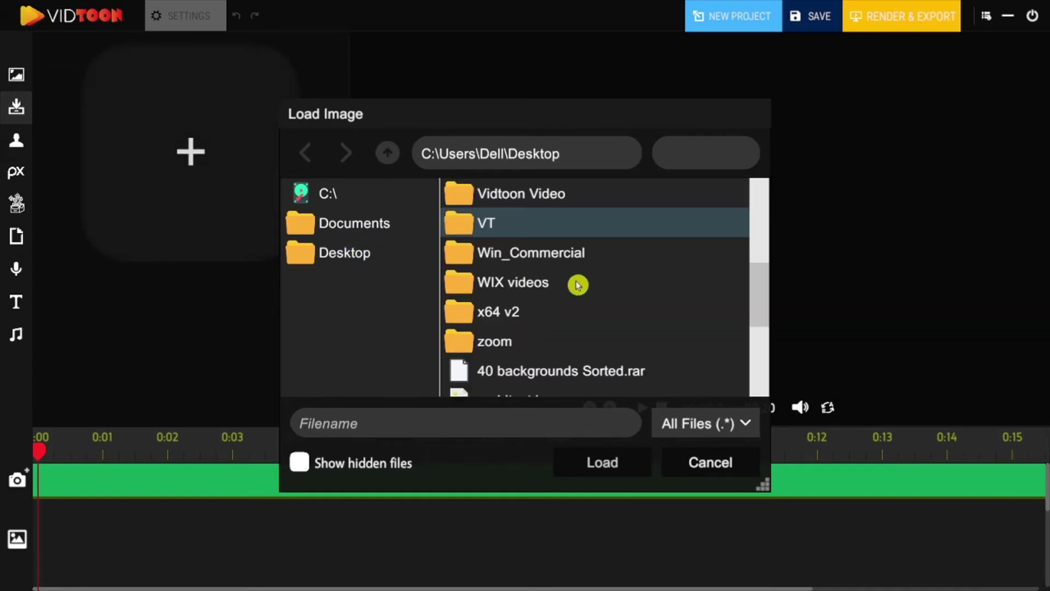
scroll(577, 285, "down", 5)
left_click_drag(764, 352, 766, 305)
left_click(516, 238)
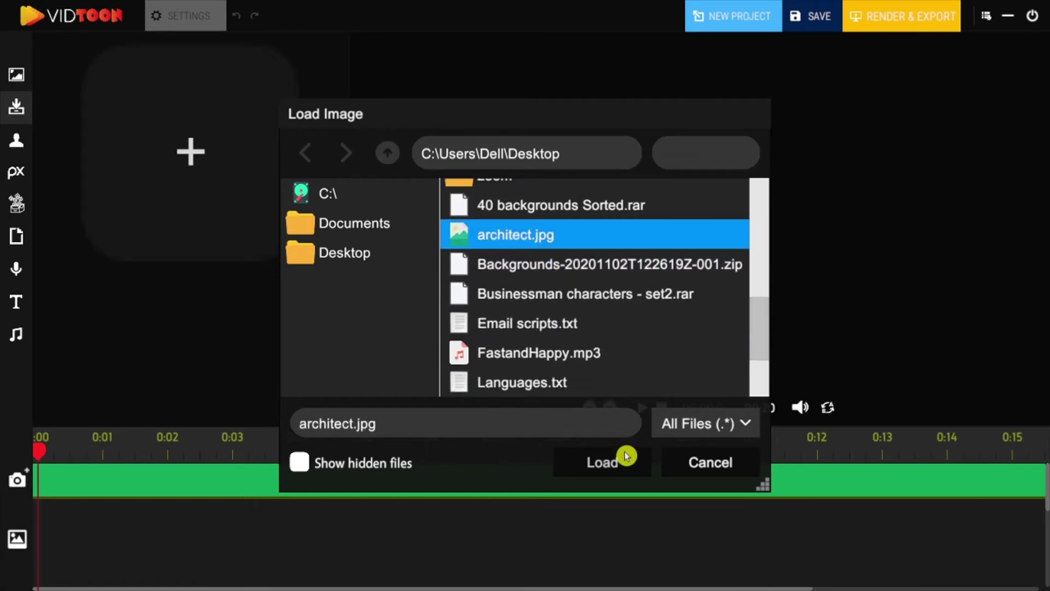
left_click(624, 461)
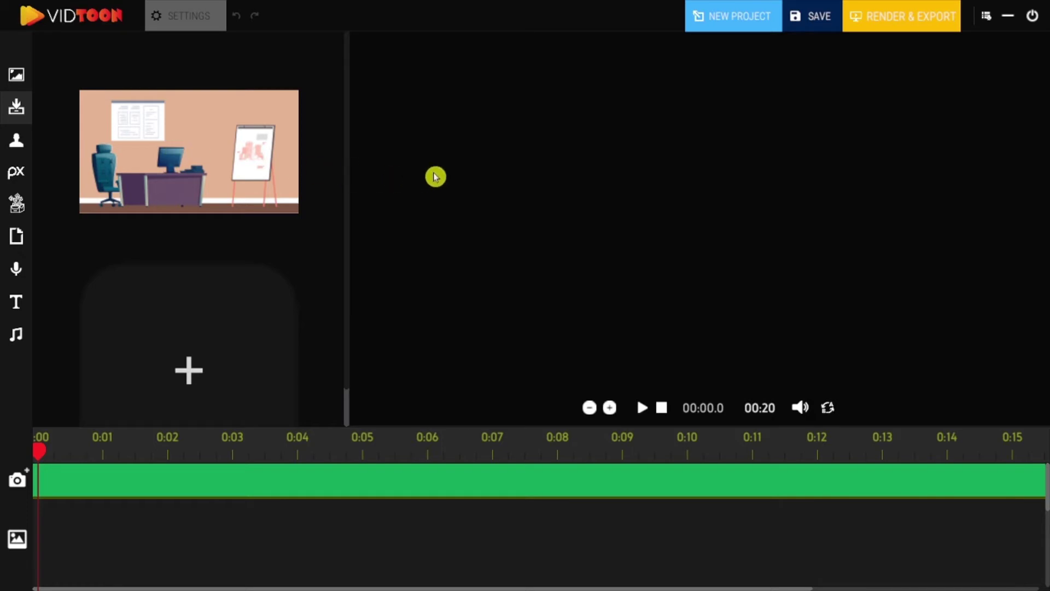
Drop the architect office background onto the canvas, then switch to the Characters library.
scroll(319, 169, "down", 2)
left_click_drag(296, 135, 447, 139)
left_click(17, 140)
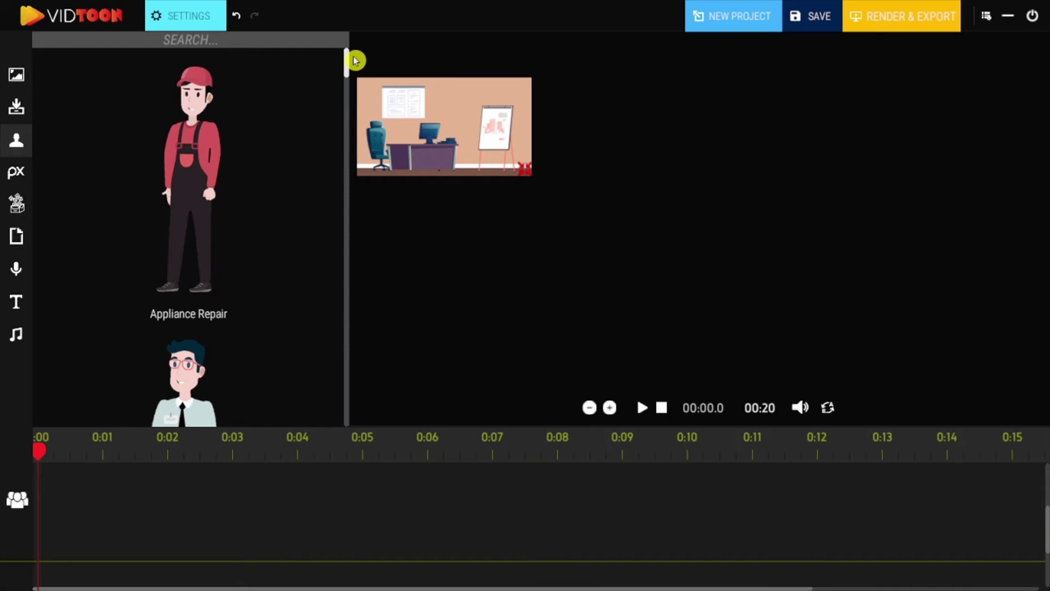
left_click_drag(347, 60, 368, 235)
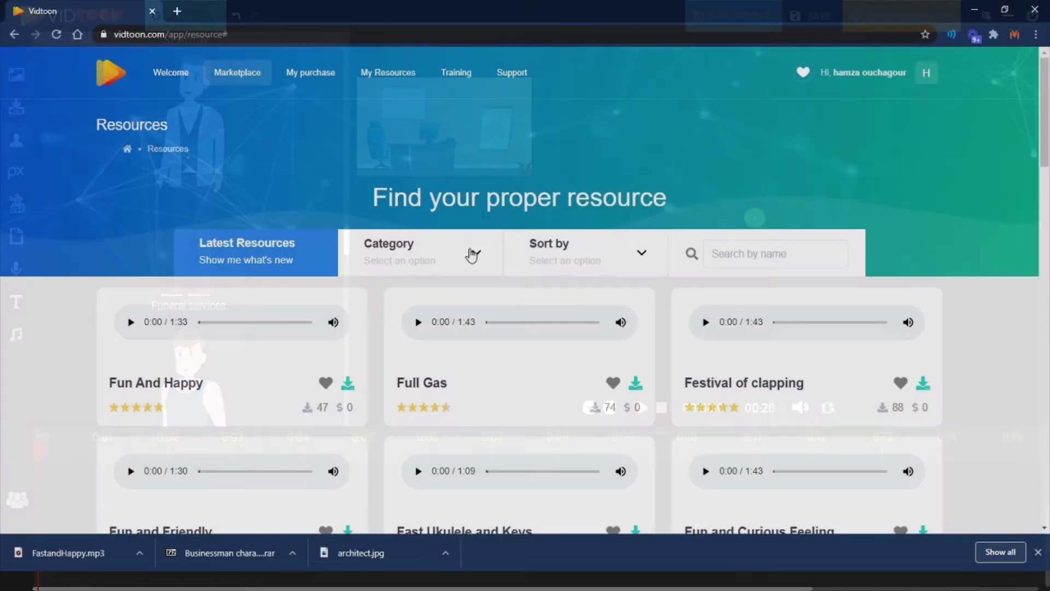
Filter the marketplace to Characters, search 'plumber', and download Plumber - Set 1.
left_click(471, 254)
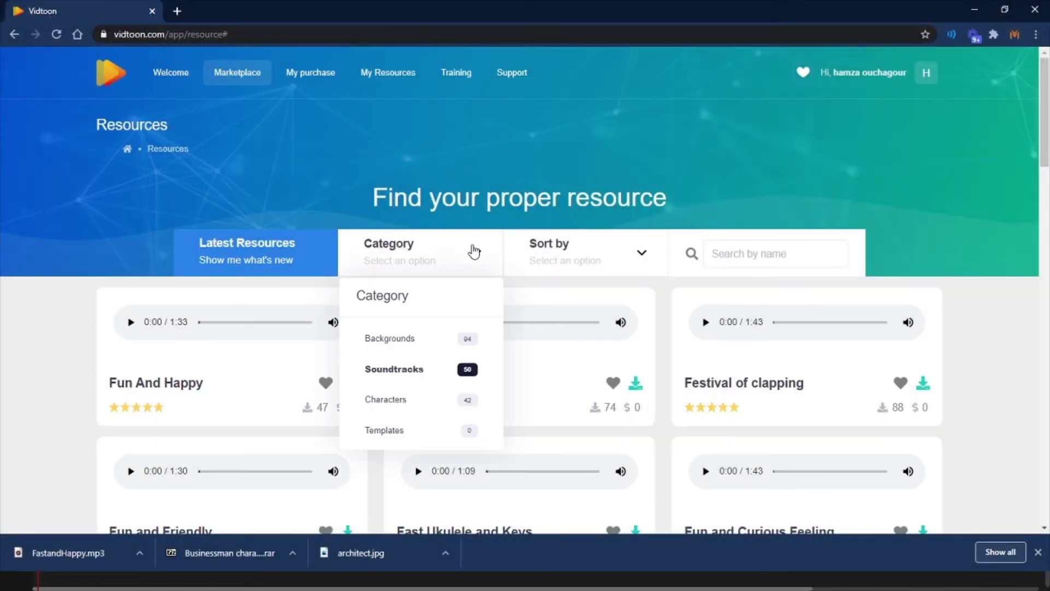
left_click(405, 403)
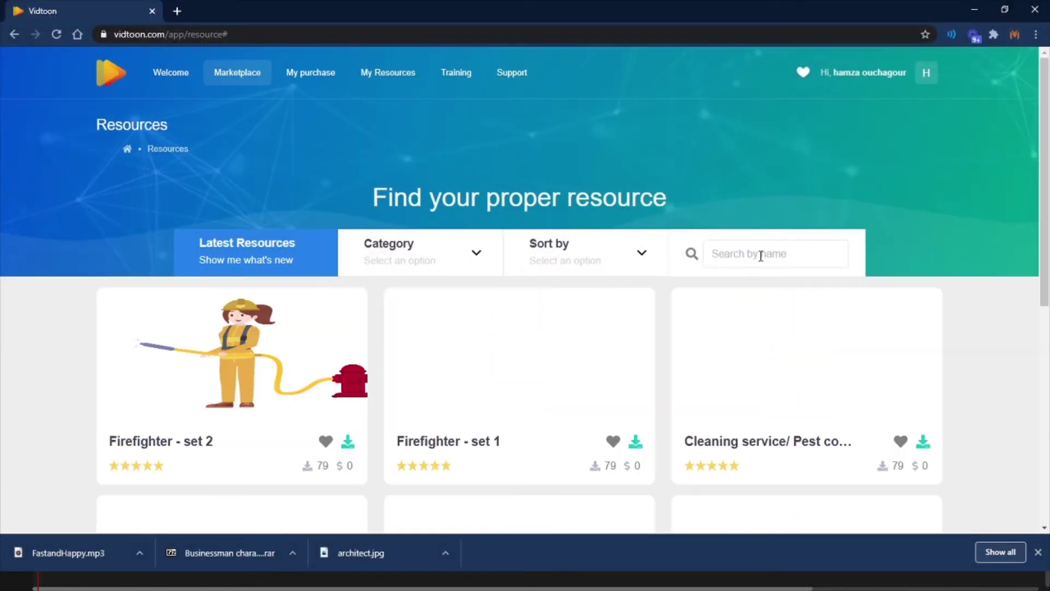
left_click(766, 255)
type("plumber")
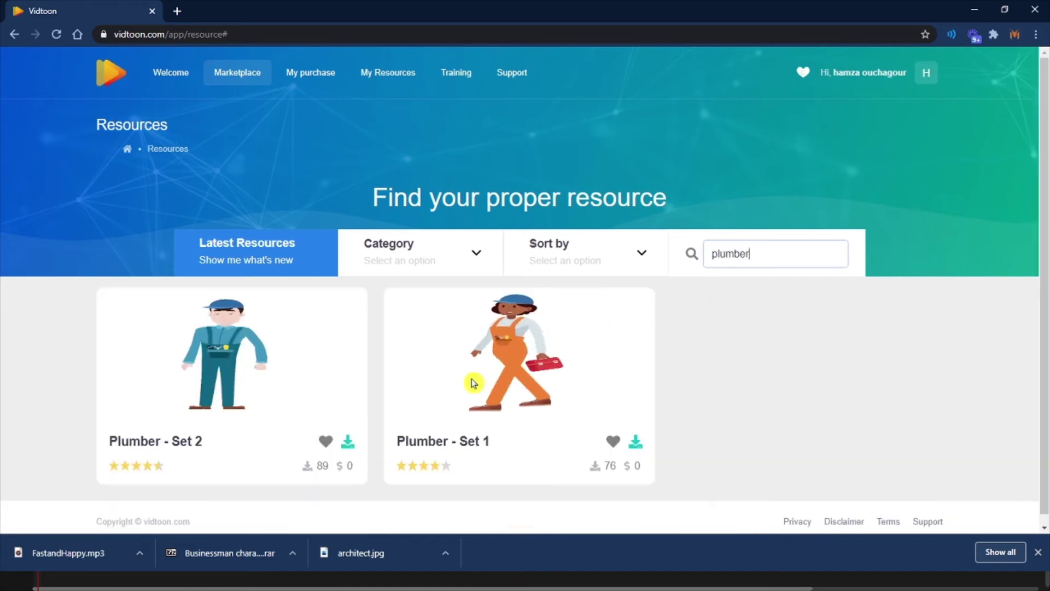
left_click(638, 444)
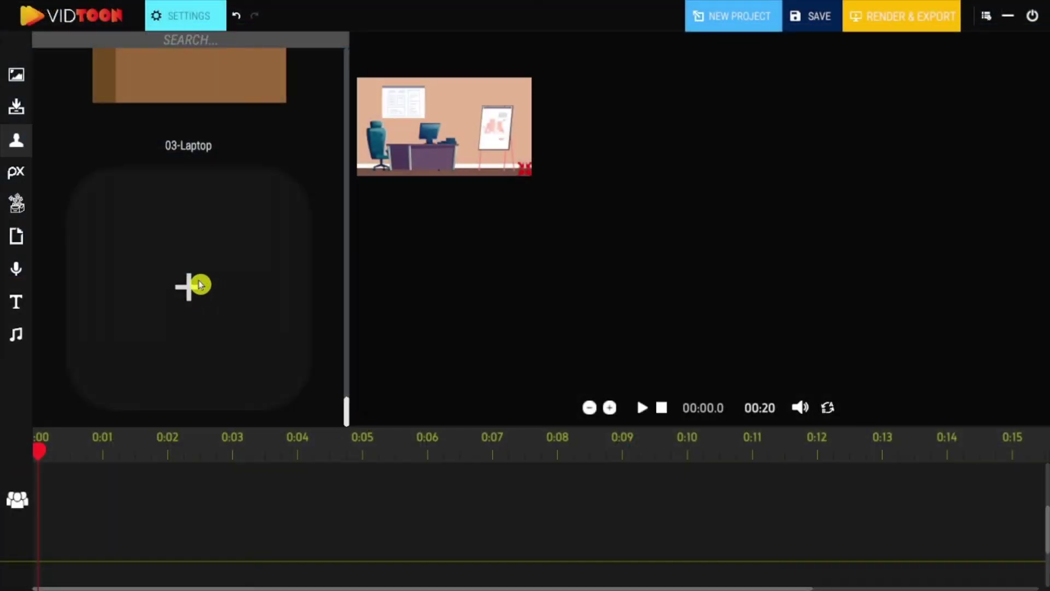
Import 02-Laptop-character.gif from Plumber characters -set1 > Male and place it on the canvas.
left_click(198, 286)
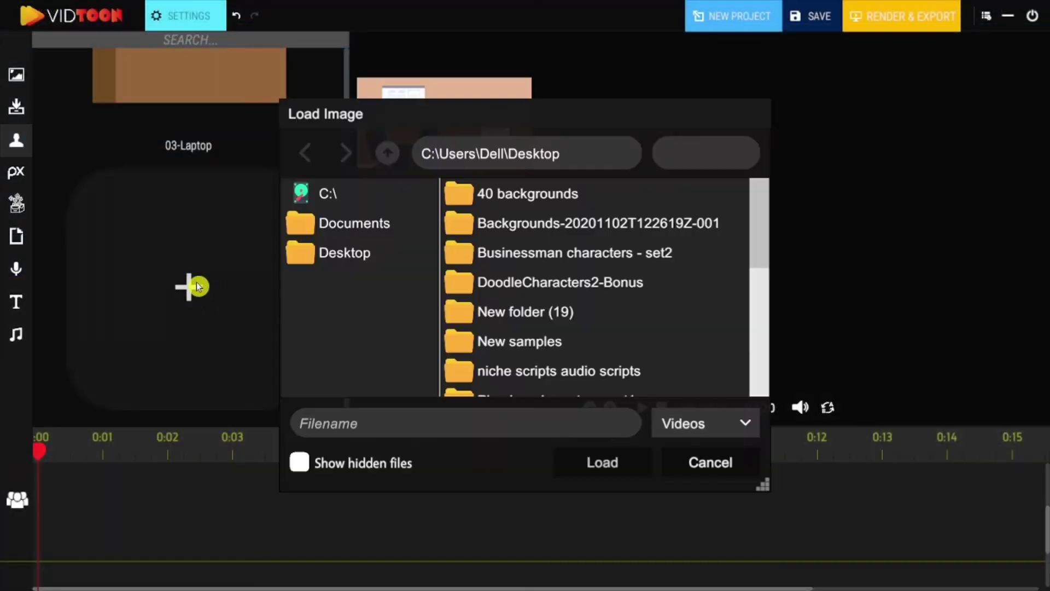
left_click(508, 226)
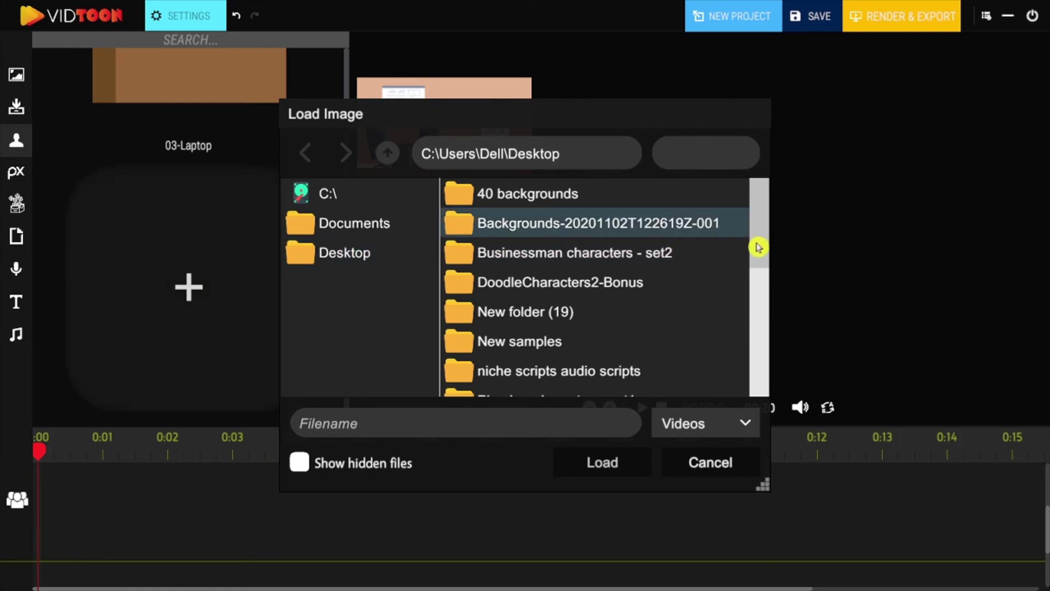
left_click_drag(758, 247, 762, 403)
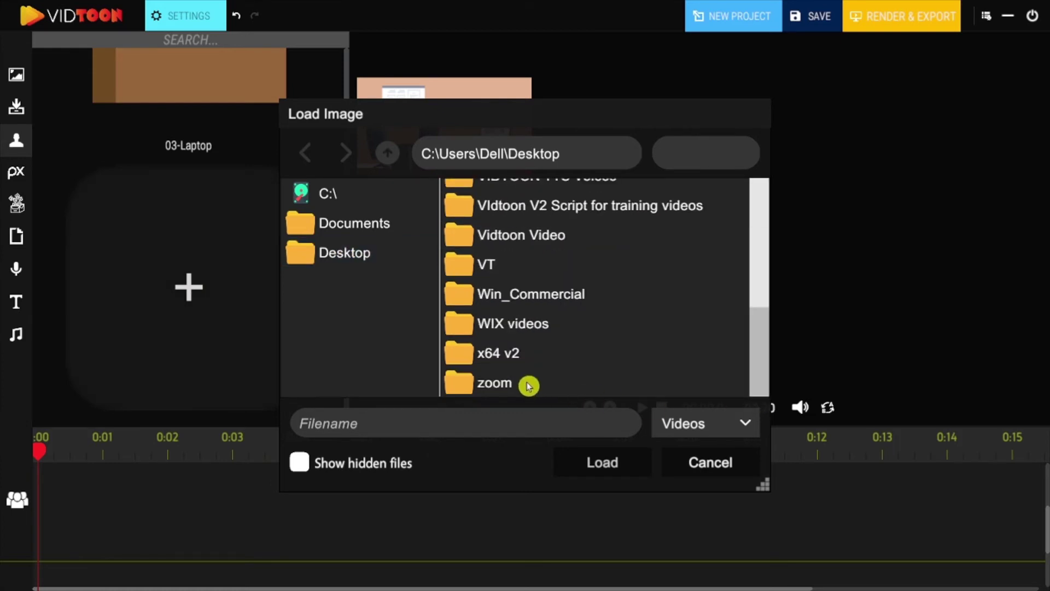
scroll(539, 277, "up", 5)
double_click(535, 274)
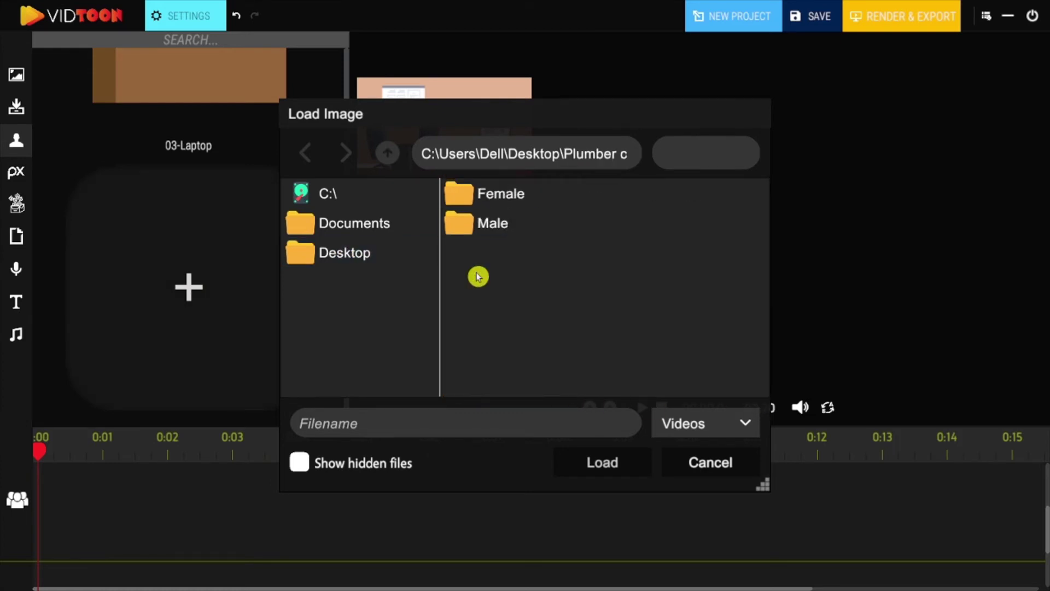
double_click(469, 223)
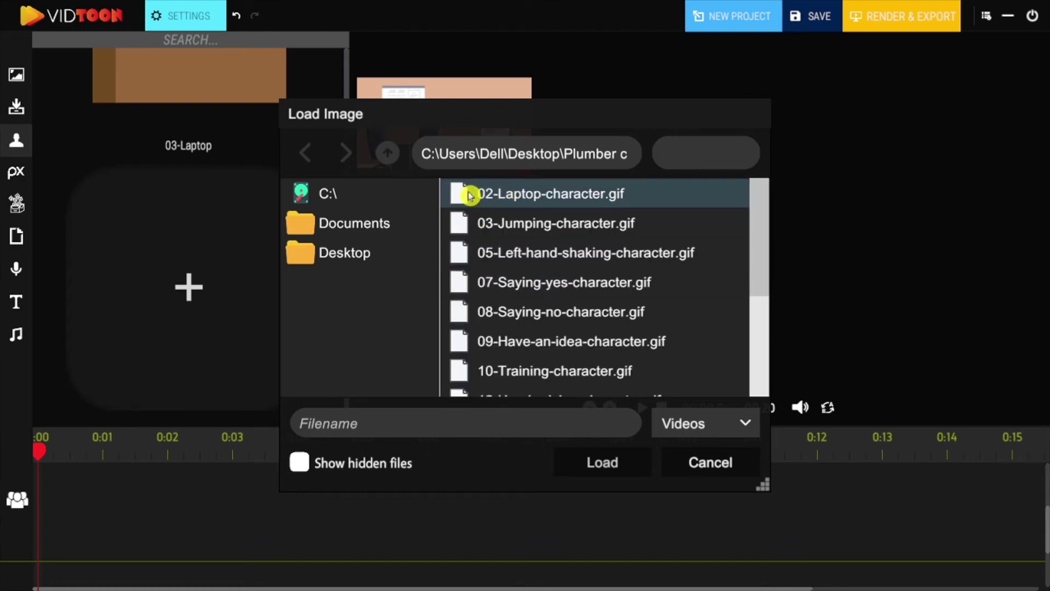
double_click(494, 195)
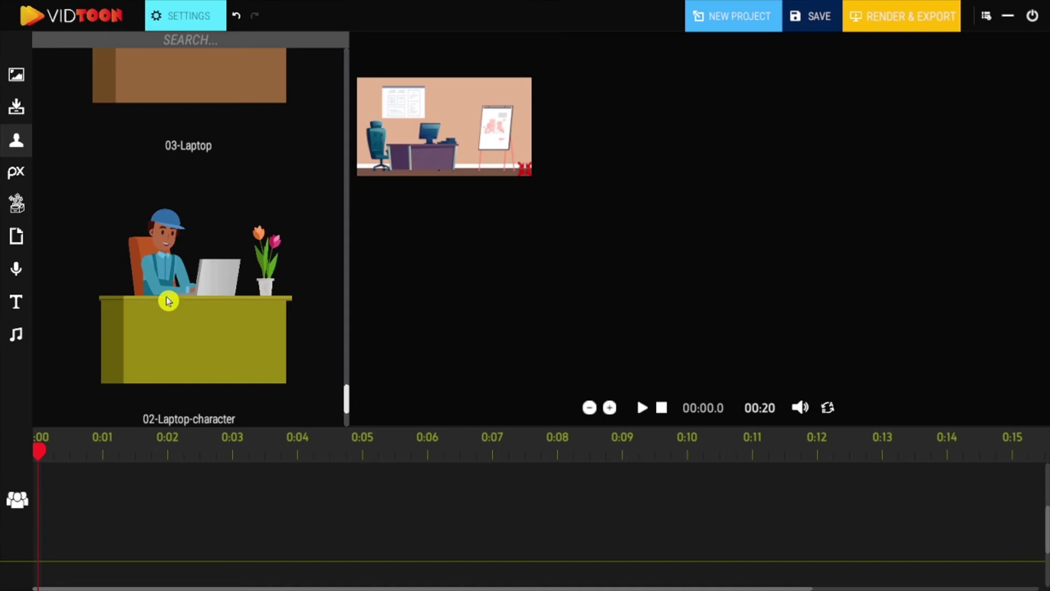
left_click_drag(168, 300, 434, 297)
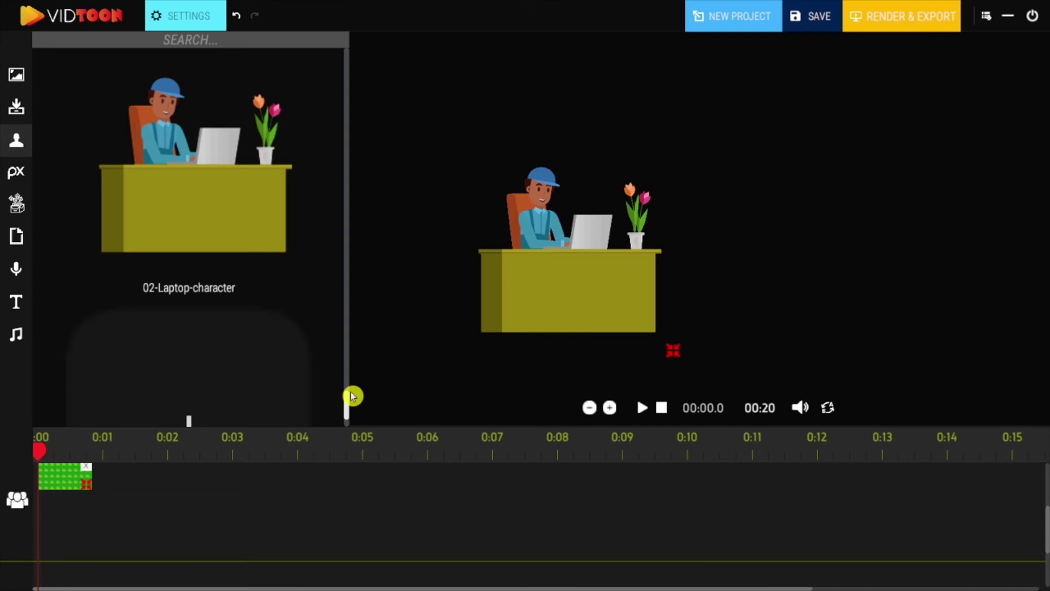
Add 15-Crying-character.gif as a second plumber animation and make it the active one.
scroll(305, 408, "up", 3)
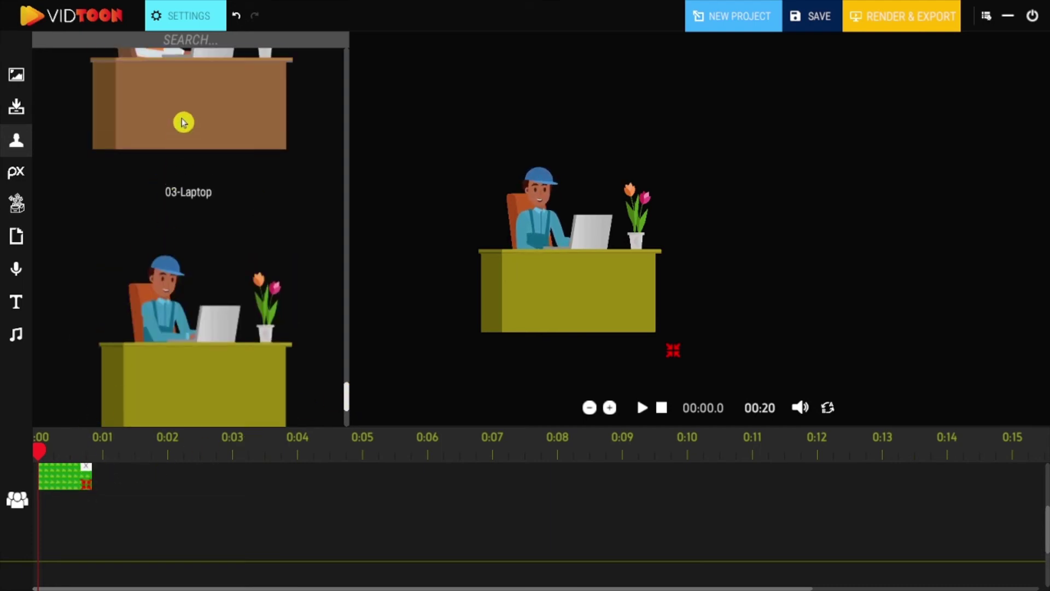
left_click(192, 19)
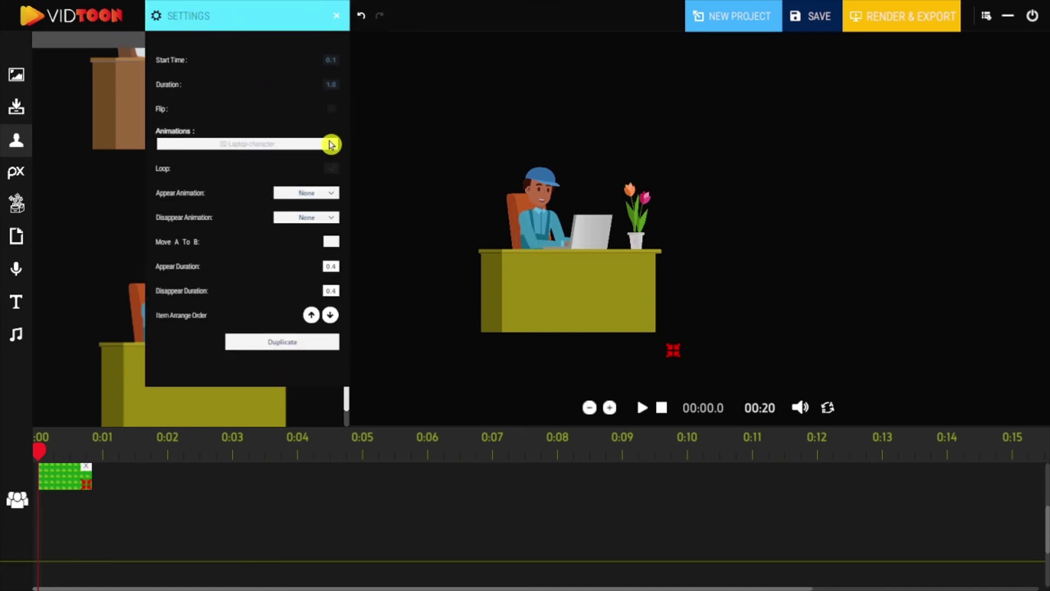
left_click(333, 146)
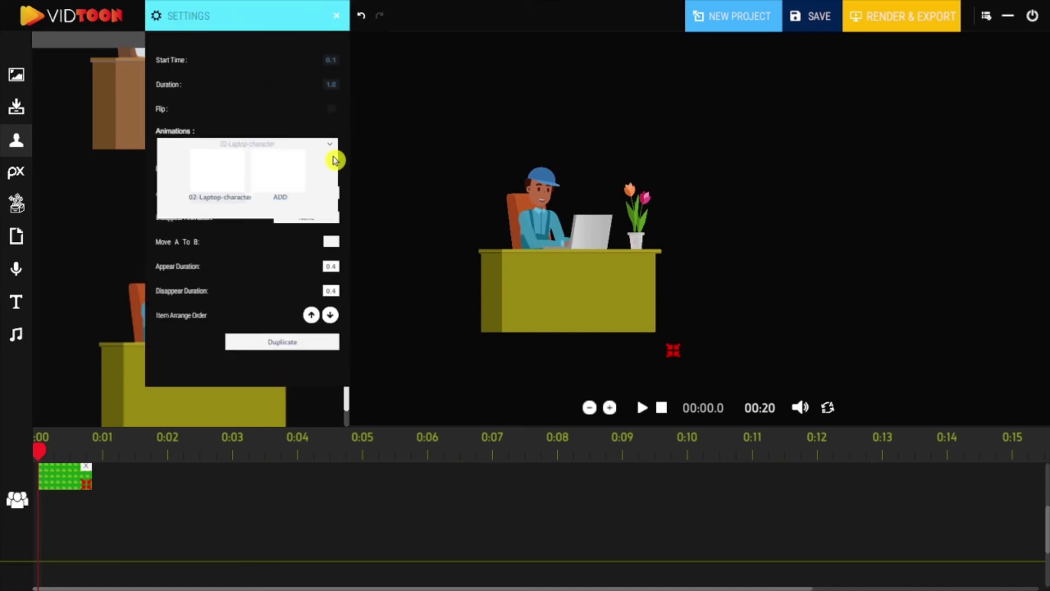
left_click(285, 199)
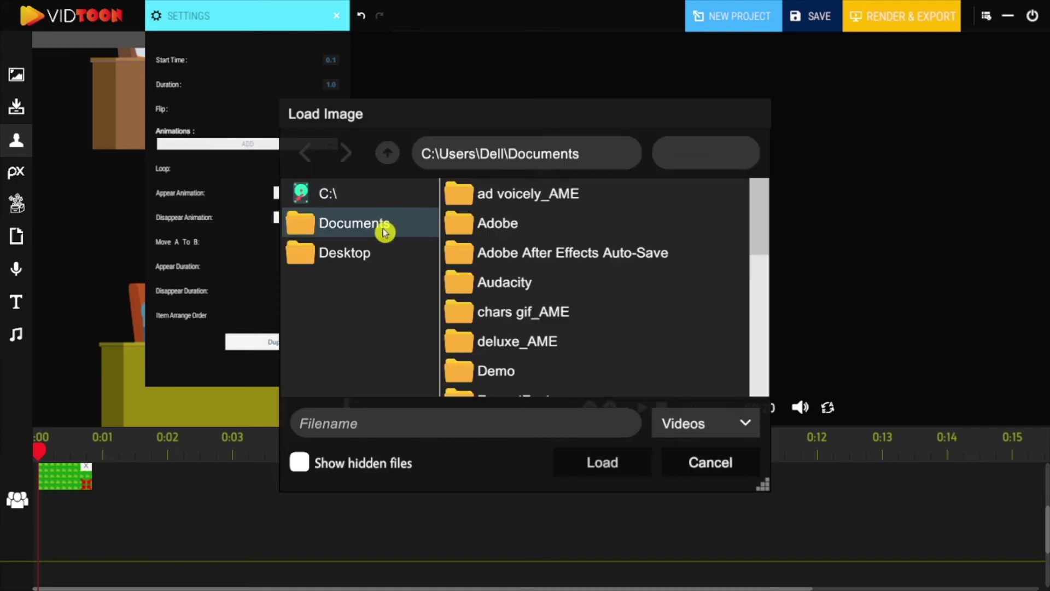
left_click(368, 254)
scroll(760, 253, "down", 3)
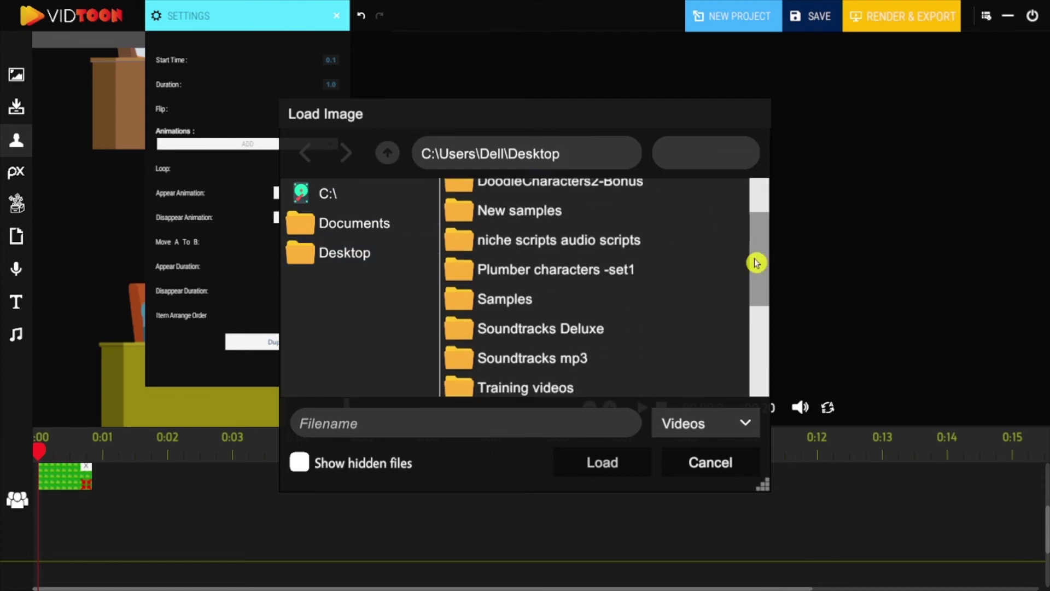
double_click(530, 267)
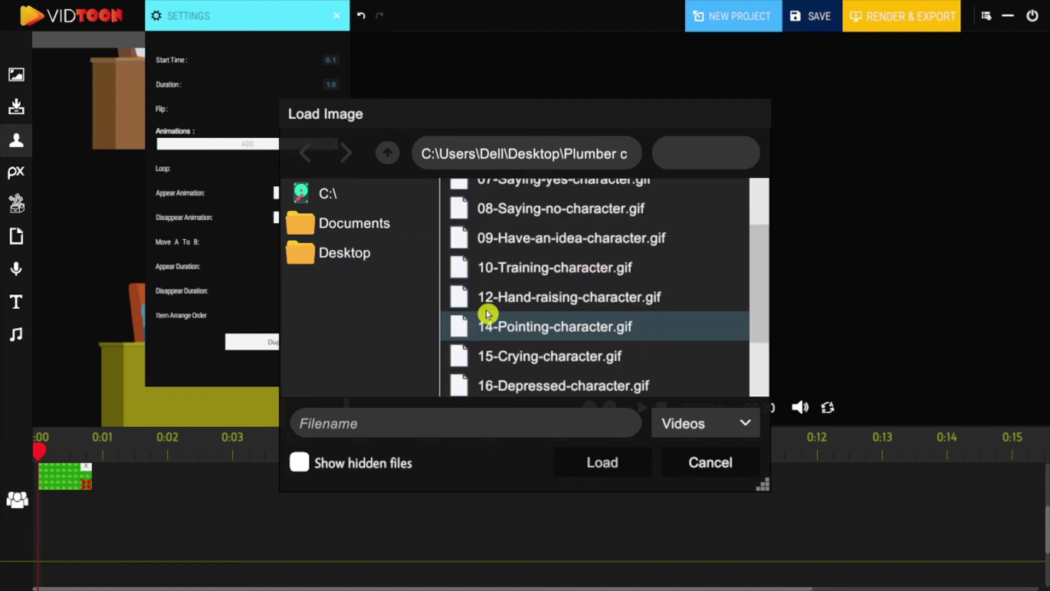
double_click(527, 357)
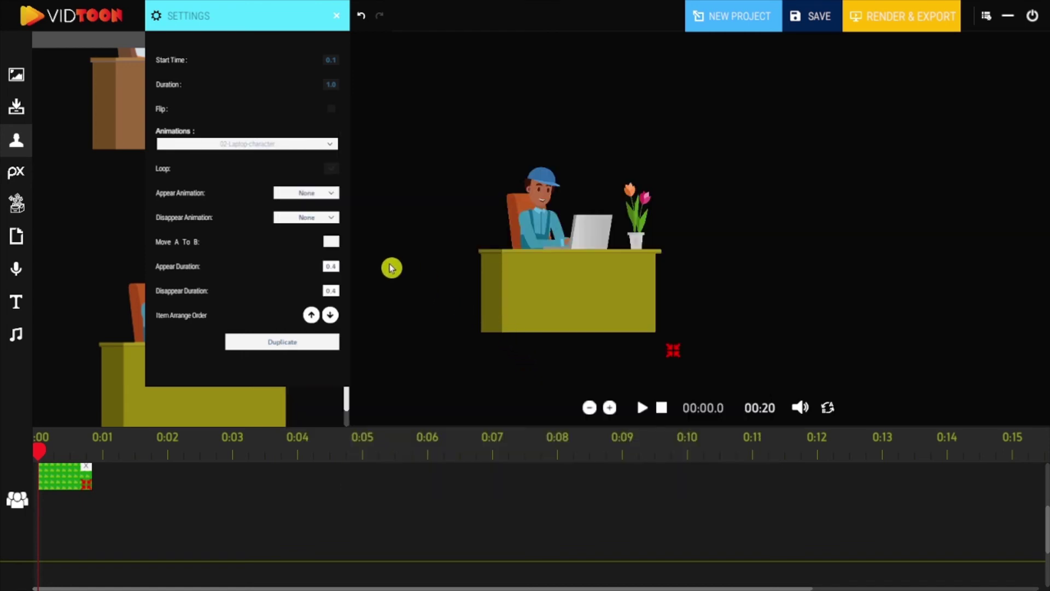
left_click(333, 146)
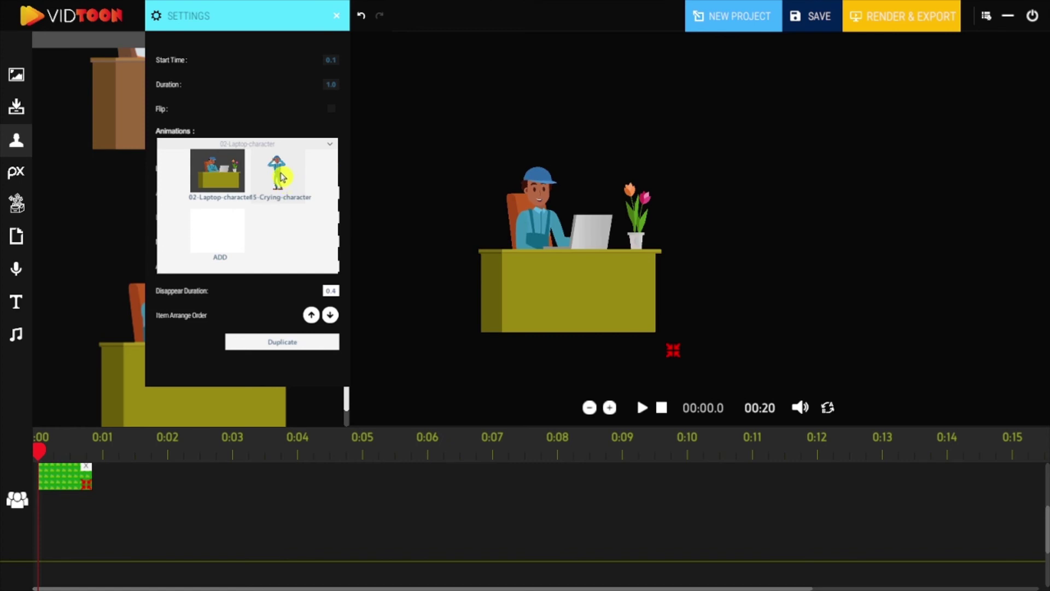
left_click(282, 176)
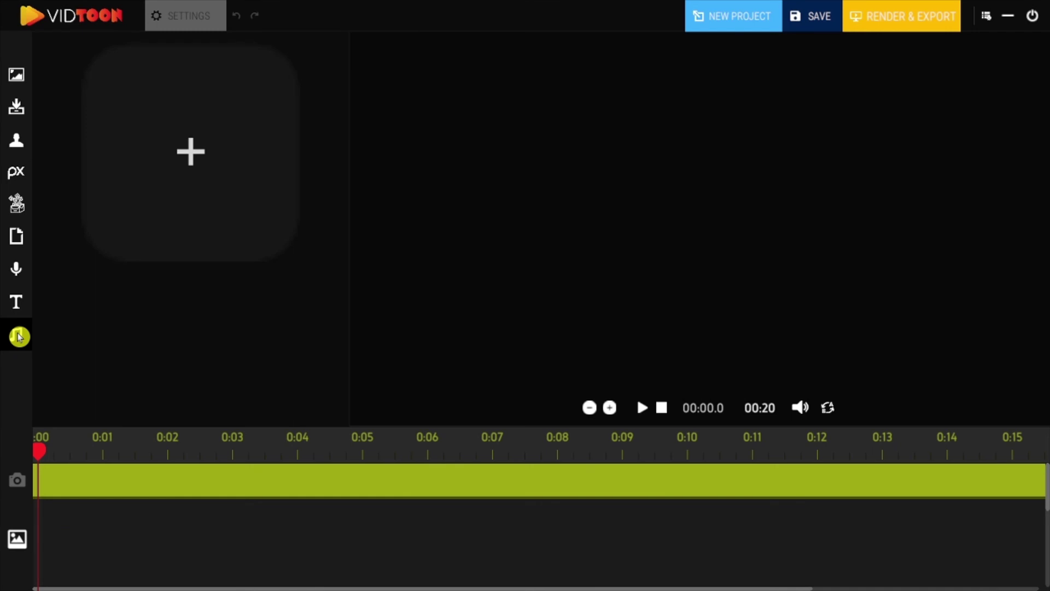
Import FastandHappy.mp3 from the Desktop and drop it at the start of the music track.
left_click(18, 336)
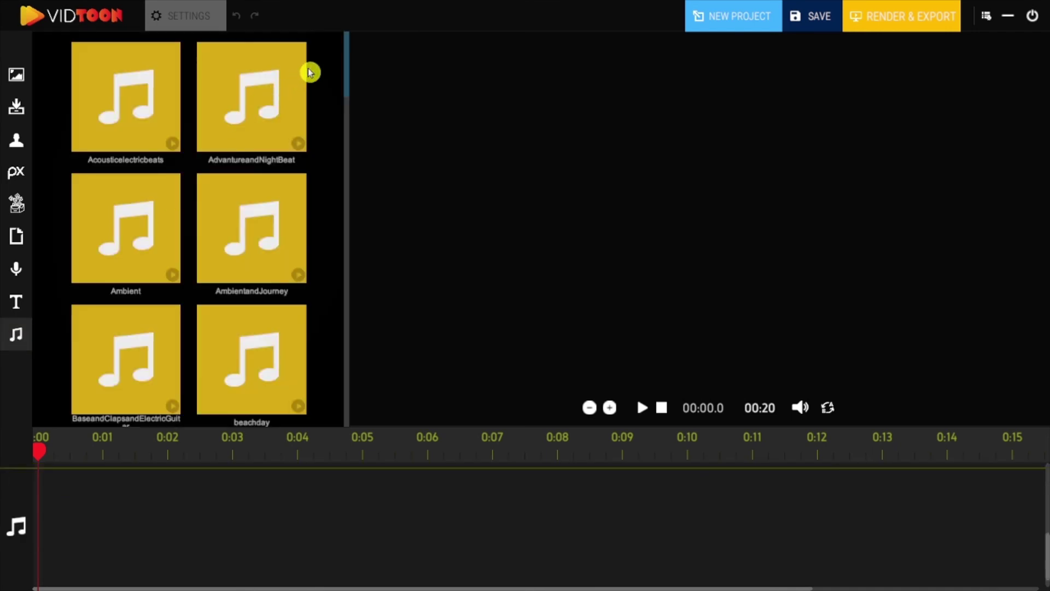
left_click_drag(349, 53, 351, 176)
scroll(151, 357, "down", 10)
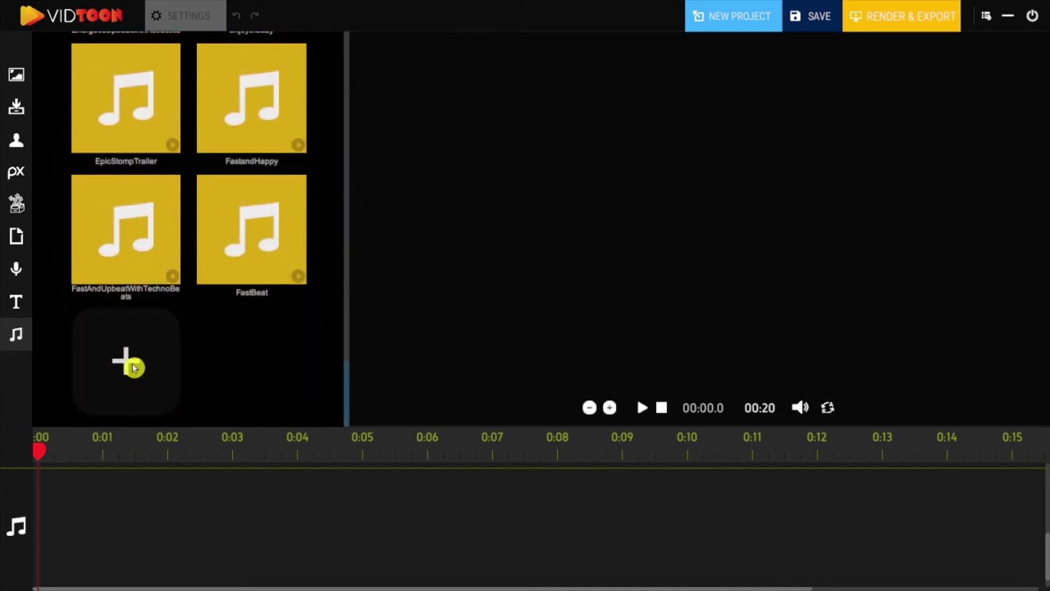
left_click(141, 366)
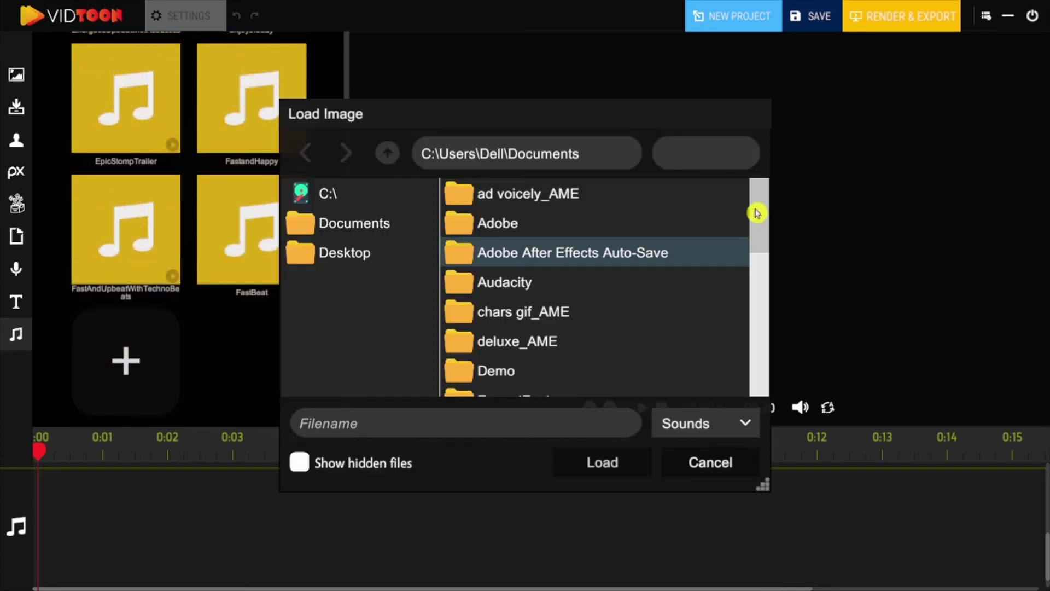
left_click(354, 255)
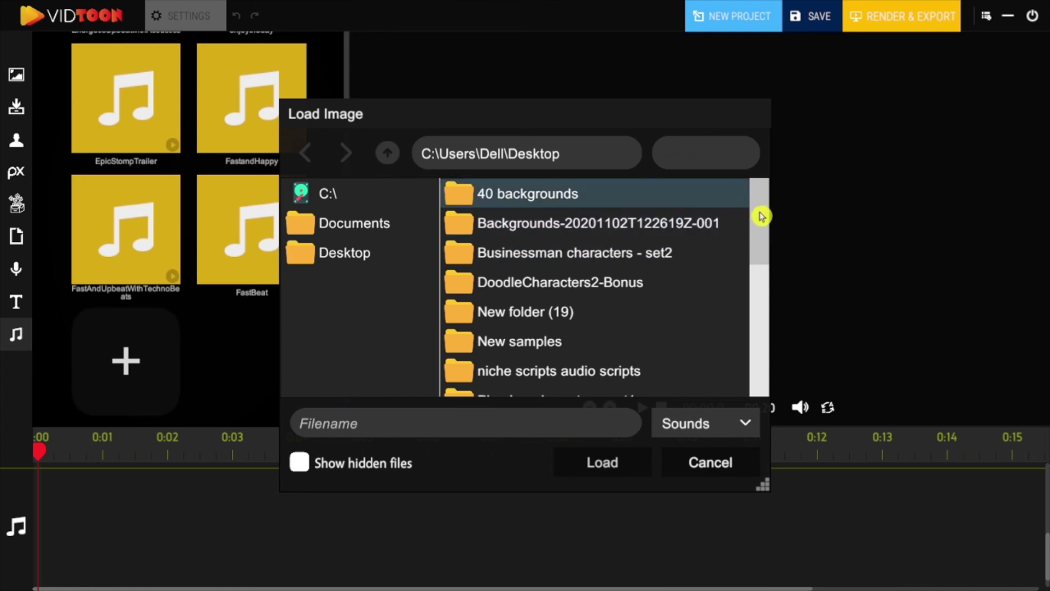
left_click_drag(764, 281, 755, 399)
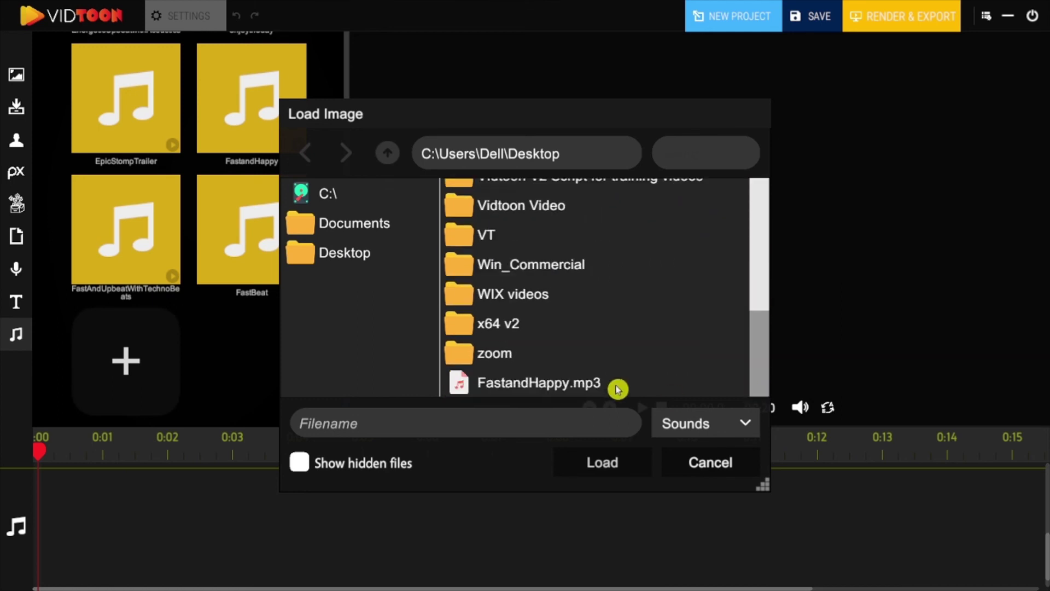
left_click(517, 386)
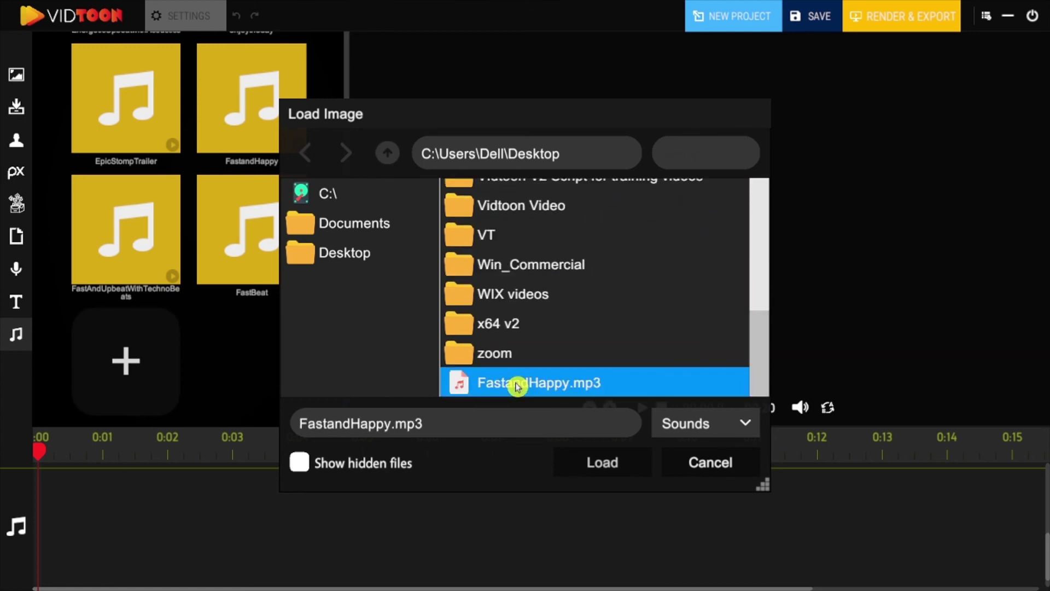
left_click(622, 469)
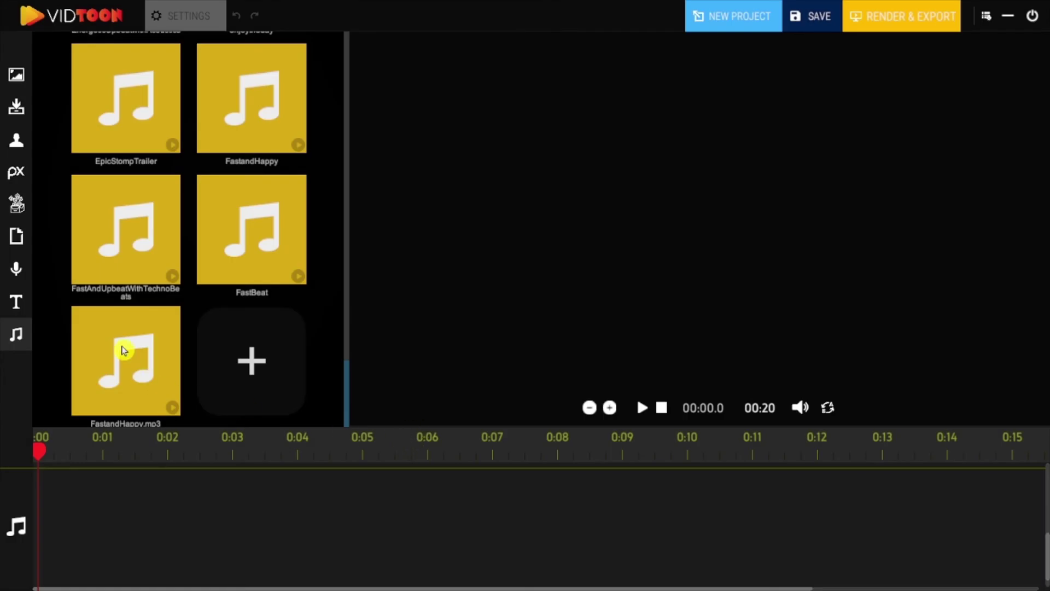
left_click_drag(123, 350, 92, 505)
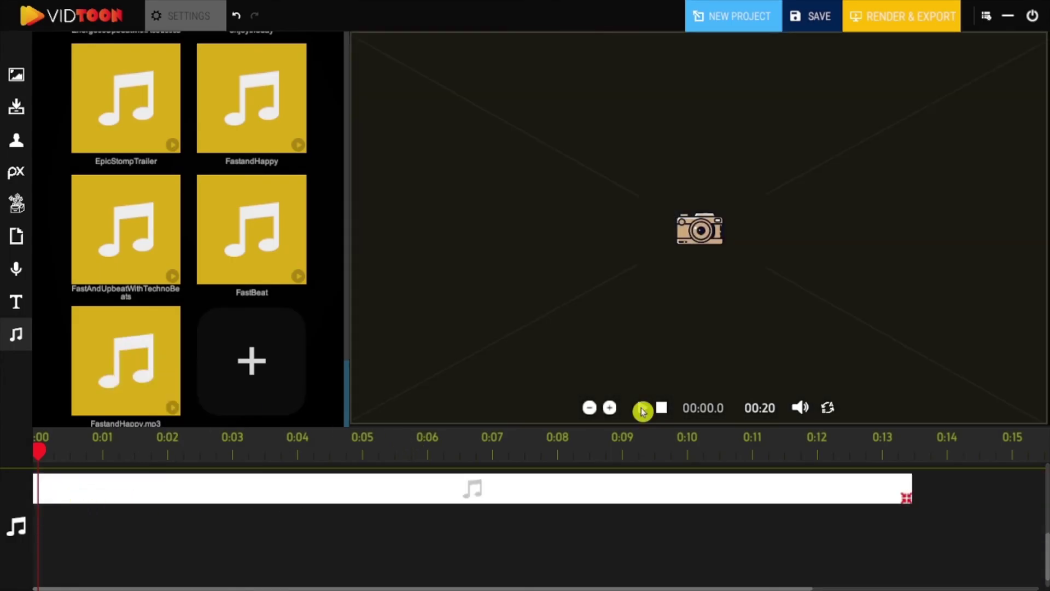
Play the project preview with the FastandHappy.mp3 soundtrack.
left_click(642, 408)
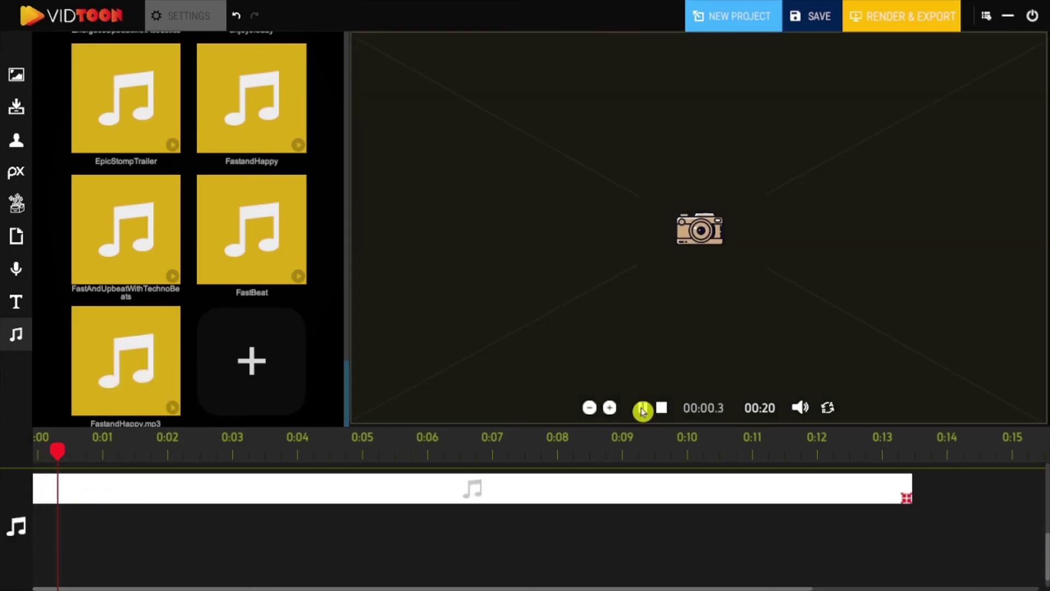